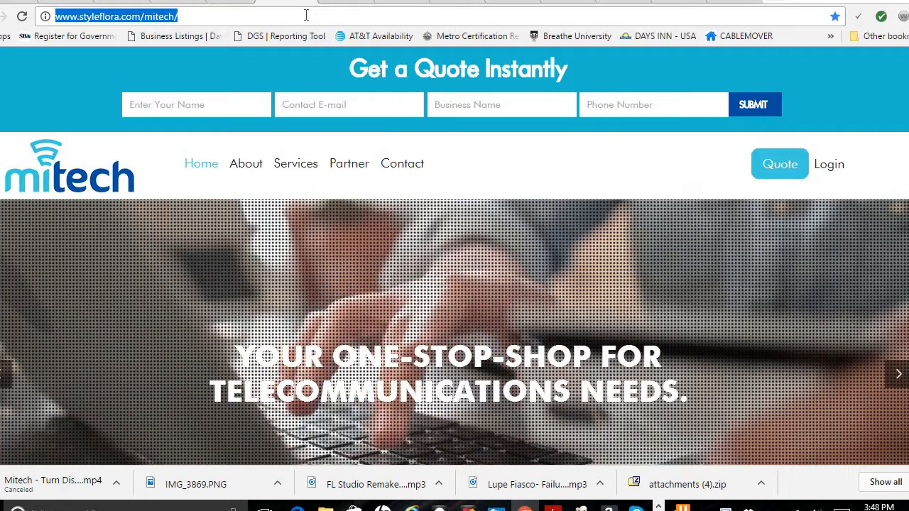
Open mitechbiz.com and log in to the agent back office with the agent ID and password.
{"action": "type", "text": "mitechb"}
{"action": "key", "text": "Return"}
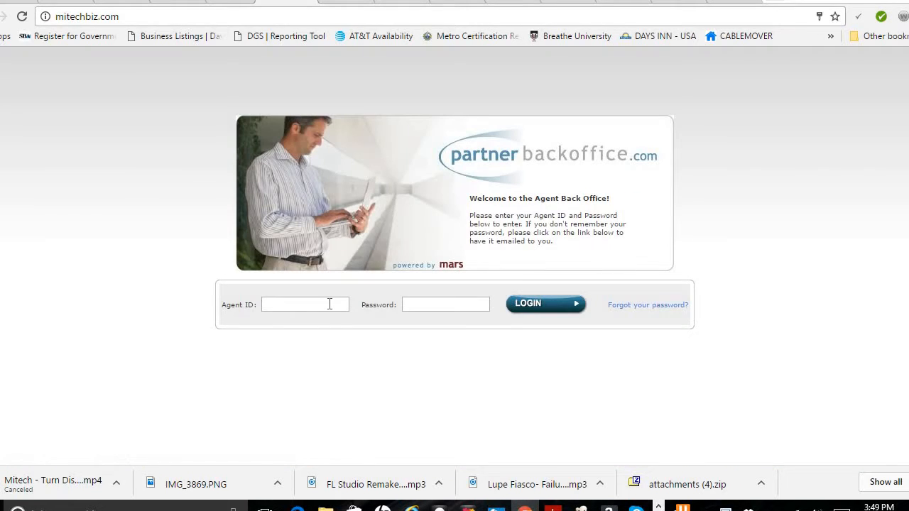
{"action": "left_click", "coordinate": [330, 304]}
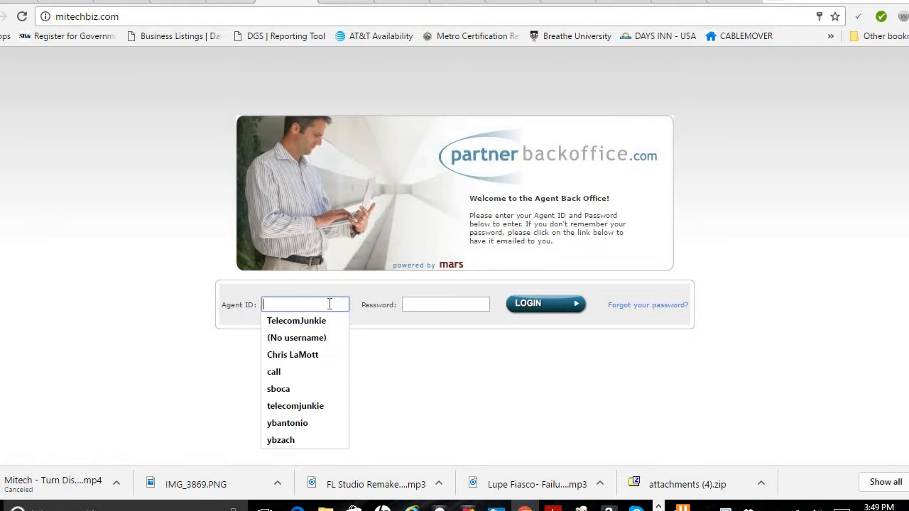
{"action": "type", "text": "almost"}
{"action": "key", "text": "Tab"}
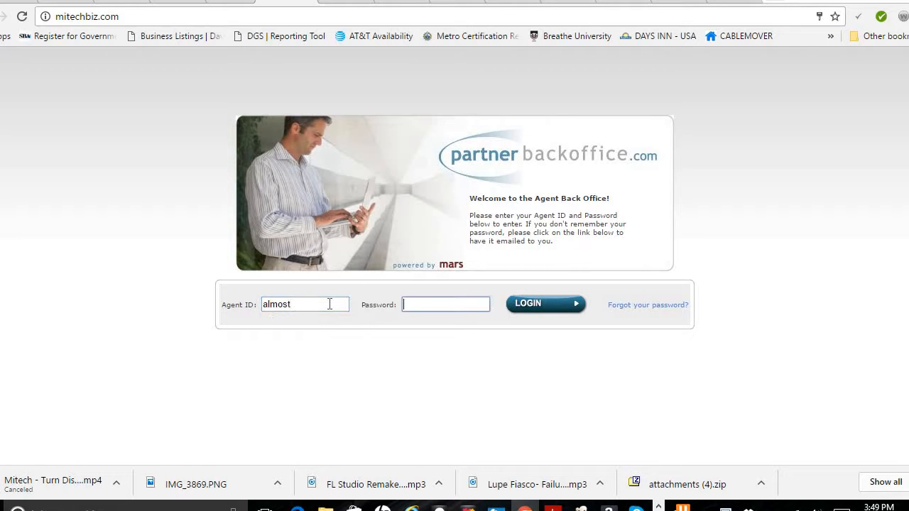
{"action": "type", "text": "•••••"}
{"action": "key", "text": "Return"}
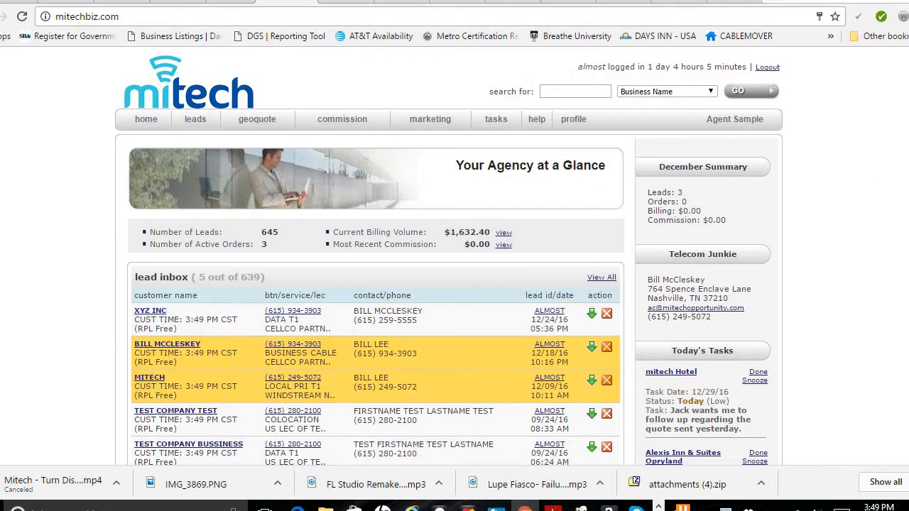
Open the XYZ INC customer record from the lead inbox.
{"action": "scroll", "coordinate": [449, 256], "scroll_direction": "down", "scroll_amount": 2}
{"action": "scroll", "coordinate": [449, 255], "scroll_direction": "up", "scroll_amount": 2}
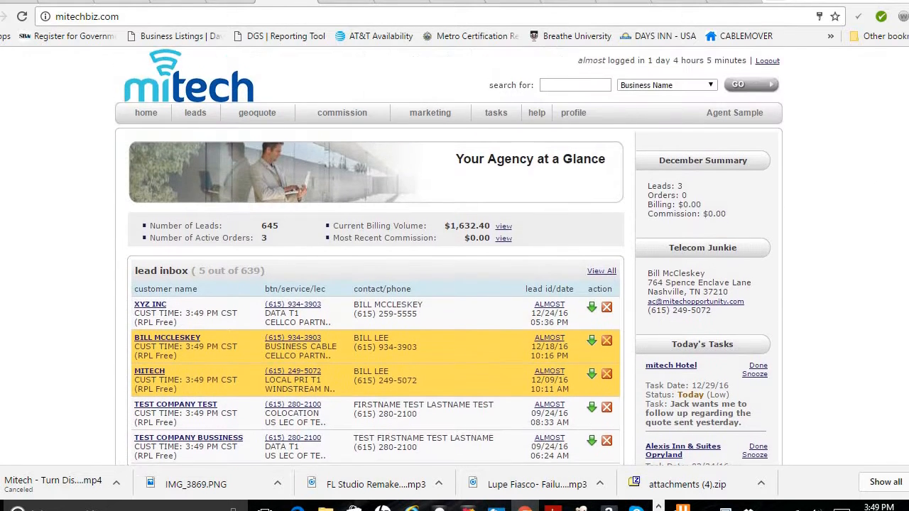
{"action": "scroll", "coordinate": [449, 256], "scroll_direction": "down", "scroll_amount": 1}
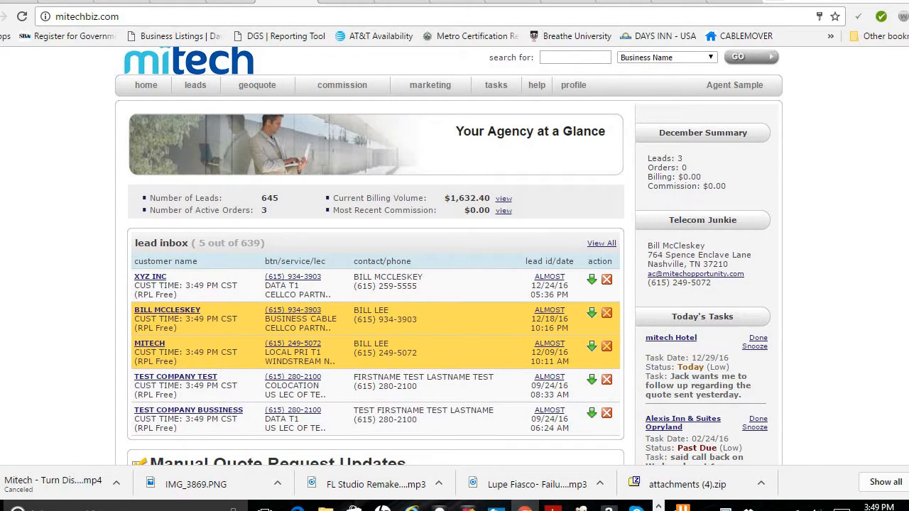
{"action": "scroll", "coordinate": [449, 255], "scroll_direction": "down", "scroll_amount": 5}
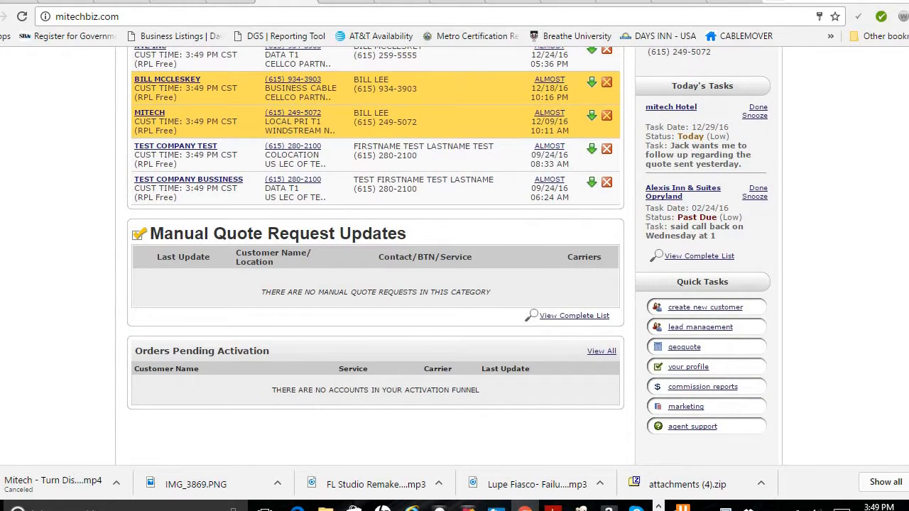
{"action": "scroll", "coordinate": [449, 255], "scroll_direction": "up", "scroll_amount": 4}
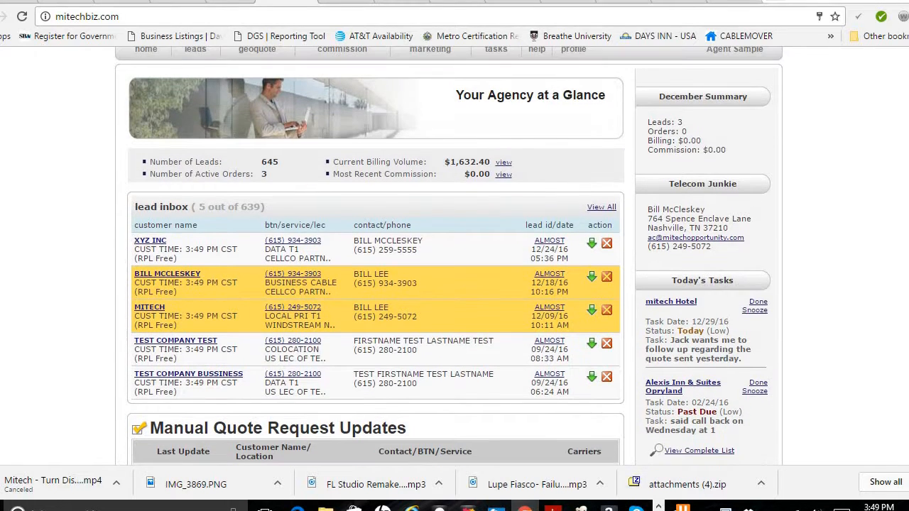
{"action": "left_click", "coordinate": [149, 241]}
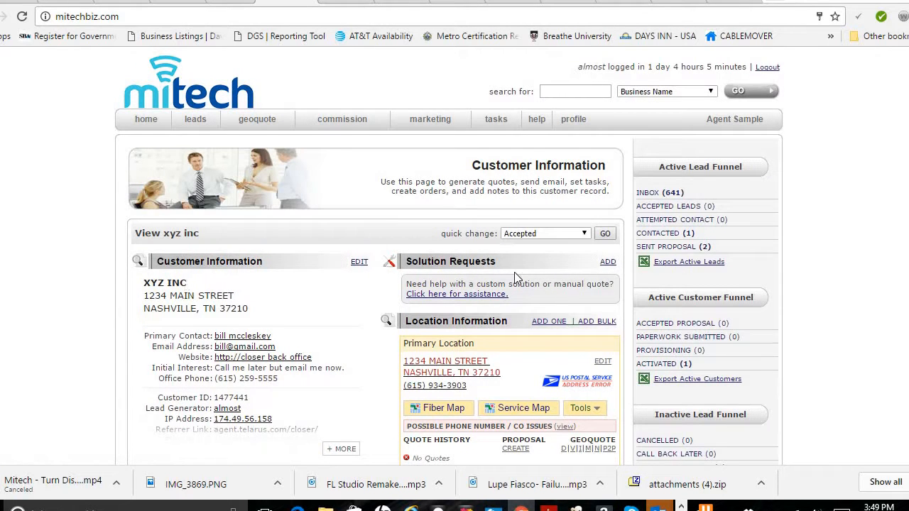
Run a data GeoQuote for Business Cable at the customer's primary location, using the suggested phone number.
{"action": "scroll", "coordinate": [455, 257], "scroll_direction": "down", "scroll_amount": 4}
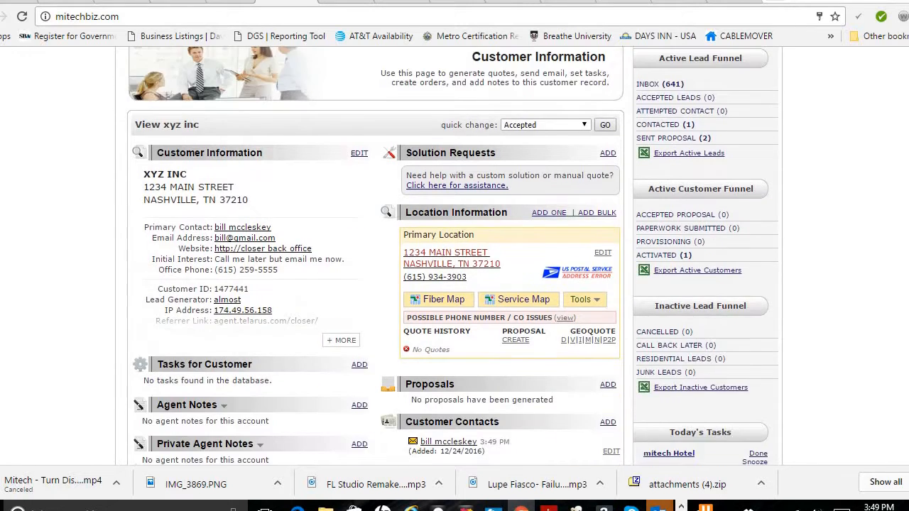
{"action": "scroll", "coordinate": [515, 402], "scroll_direction": "up", "scroll_amount": 3}
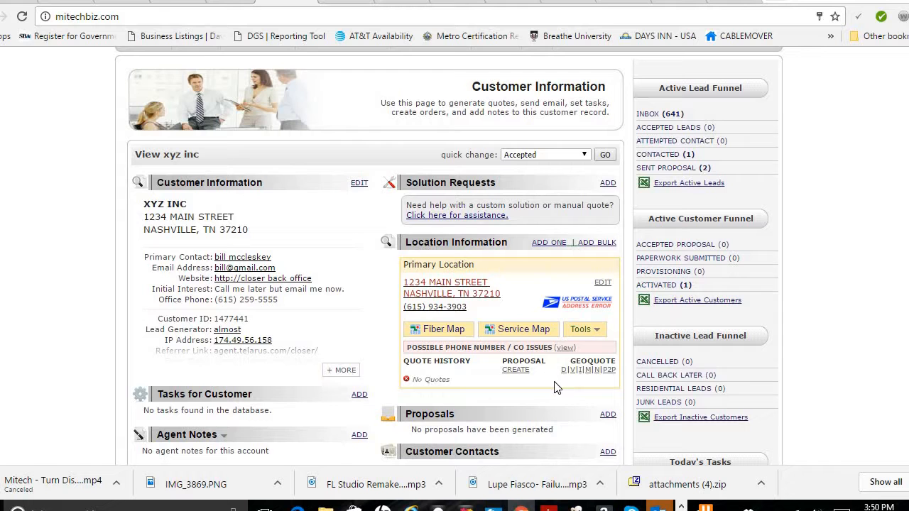
{"action": "scroll", "coordinate": [568, 309], "scroll_direction": "down", "scroll_amount": 1}
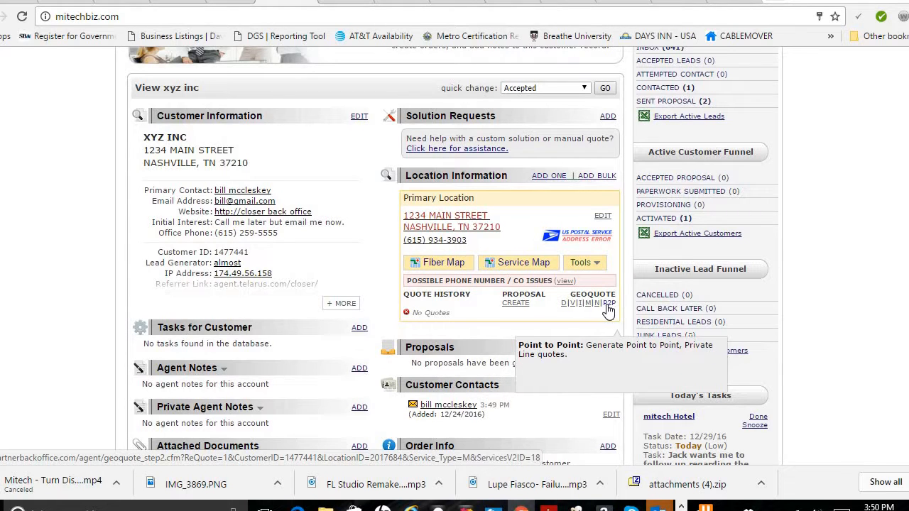
{"action": "left_click", "coordinate": [565, 305]}
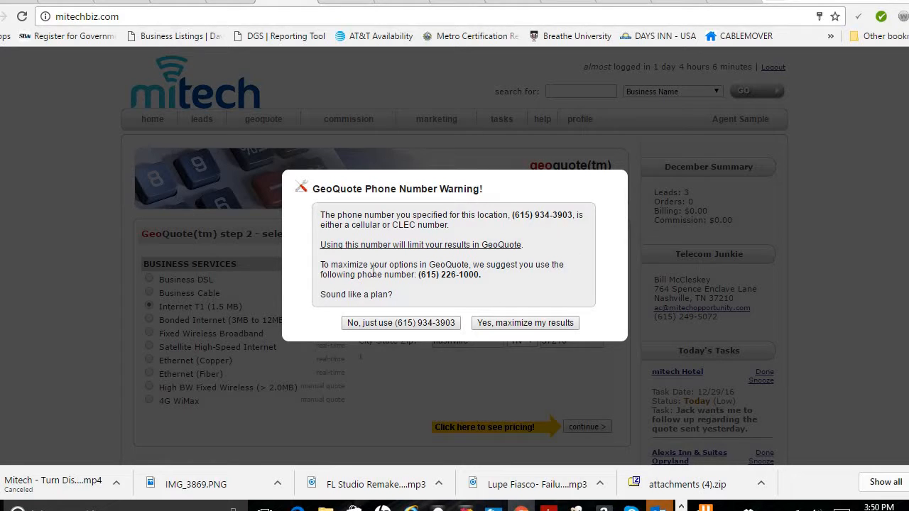
{"action": "left_click", "coordinate": [523, 325]}
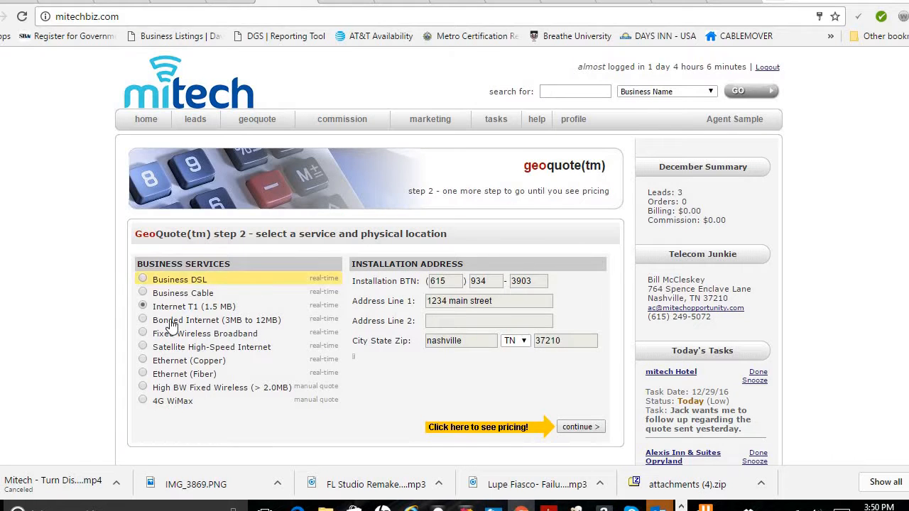
{"action": "left_click", "coordinate": [144, 294]}
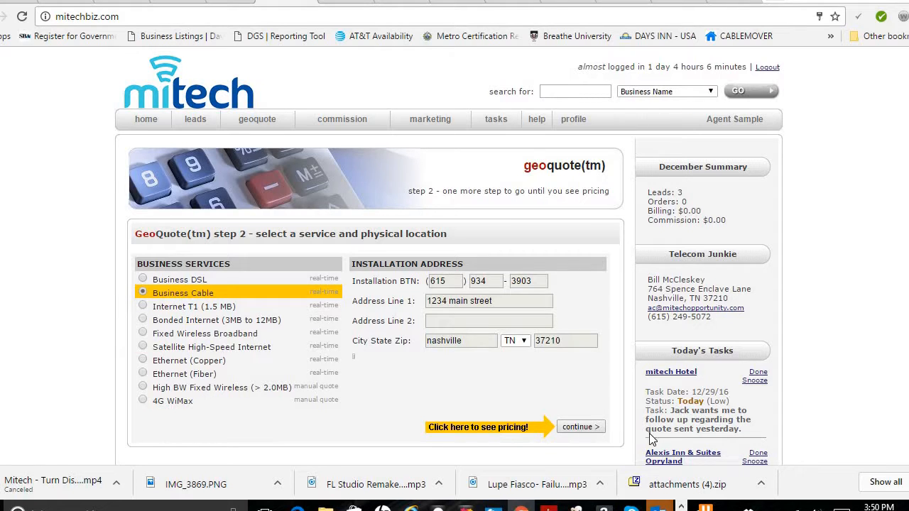
{"action": "left_click", "coordinate": [594, 430]}
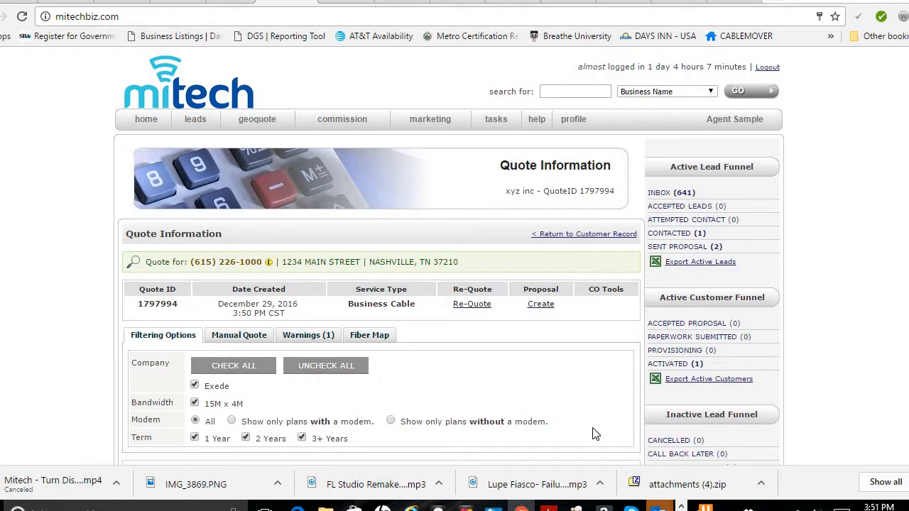
Manually add cable results to the quote by generating Comcast pricing.
{"action": "scroll", "coordinate": [449, 256], "scroll_direction": "down", "scroll_amount": 4}
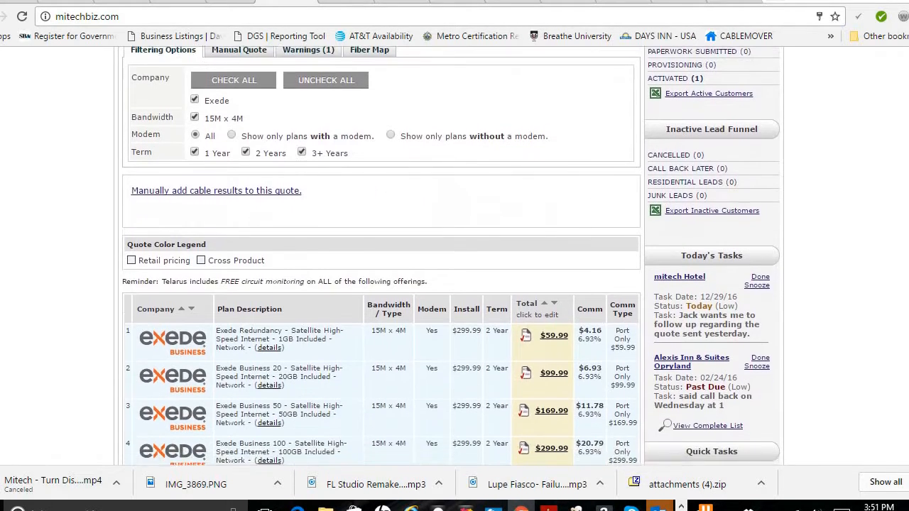
{"action": "scroll", "coordinate": [449, 255], "scroll_direction": "down", "scroll_amount": 1}
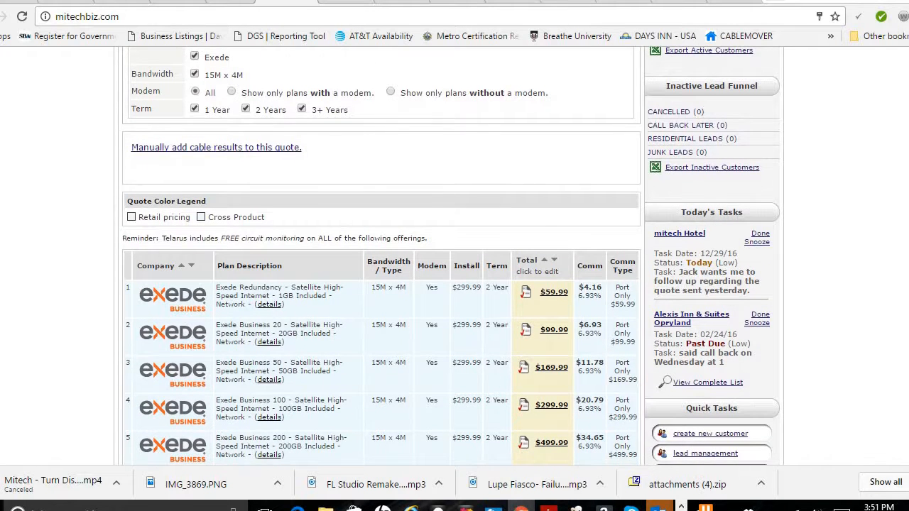
{"action": "scroll", "coordinate": [449, 256], "scroll_direction": "down", "scroll_amount": 1}
{"action": "scroll", "coordinate": [448, 256], "scroll_direction": "up", "scroll_amount": 3}
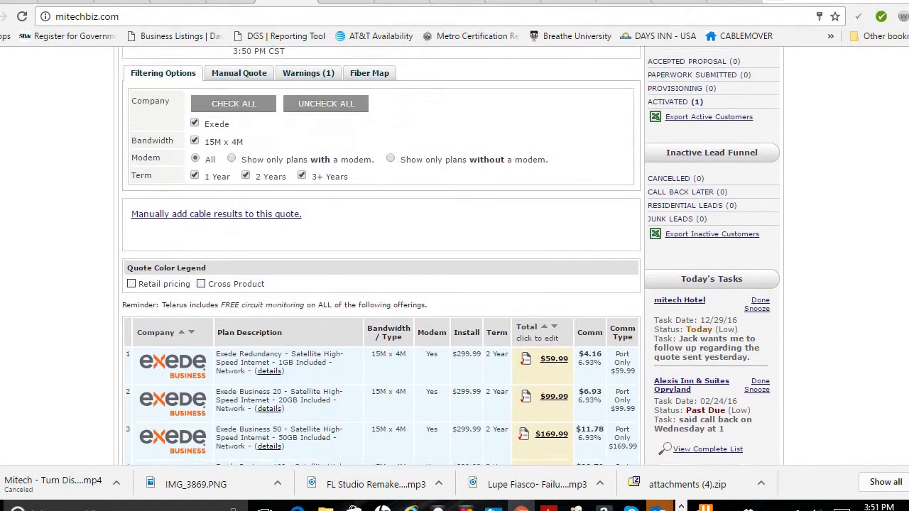
{"action": "scroll", "coordinate": [449, 255], "scroll_direction": "up", "scroll_amount": 1}
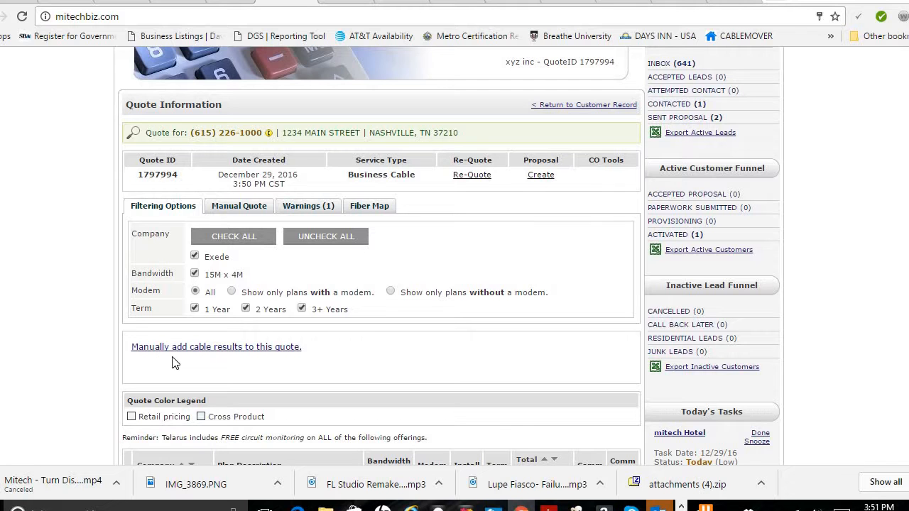
{"action": "left_click", "coordinate": [242, 352]}
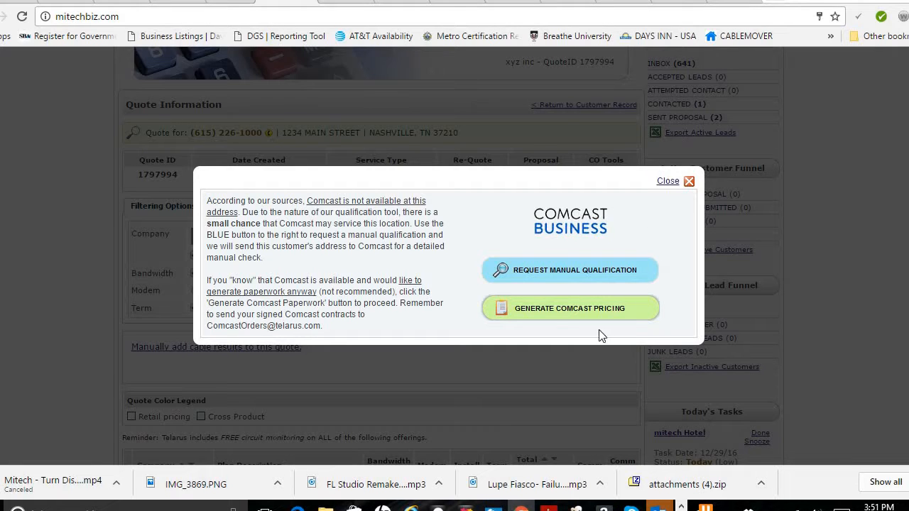
{"action": "left_click", "coordinate": [531, 313]}
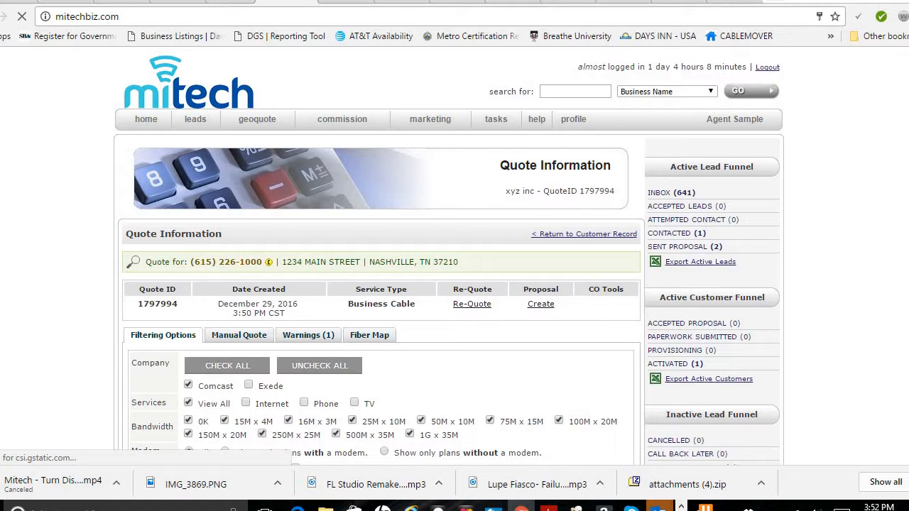
Review the Comcast Business plans and filtering options in the quote results.
{"action": "scroll", "coordinate": [455, 255], "scroll_direction": "down", "scroll_amount": 5}
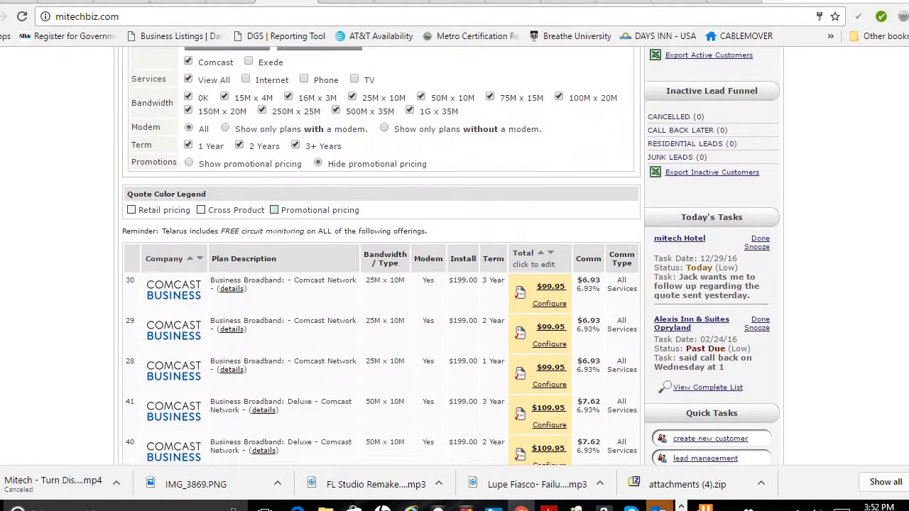
{"action": "scroll", "coordinate": [268, 149], "scroll_direction": "down", "scroll_amount": 1}
{"action": "scroll", "coordinate": [268, 150], "scroll_direction": "up", "scroll_amount": 2}
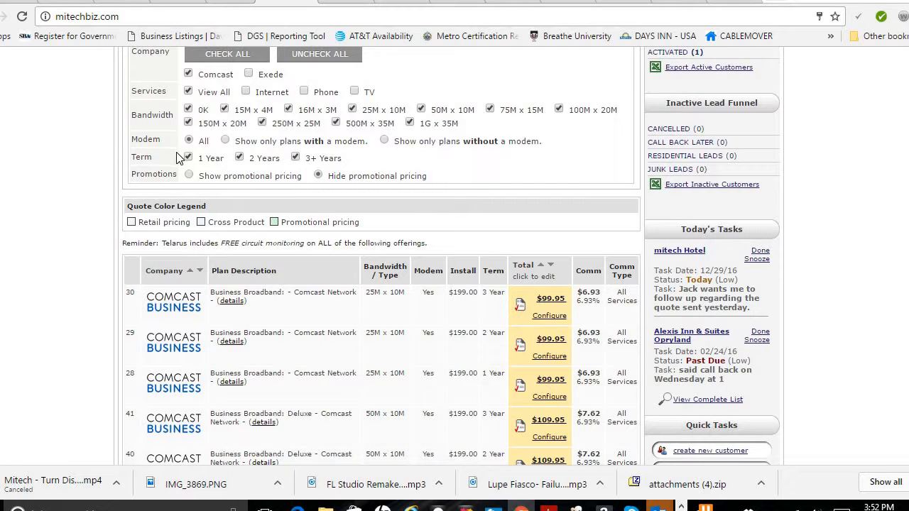
{"action": "scroll", "coordinate": [451, 256], "scroll_direction": "up", "scroll_amount": 4}
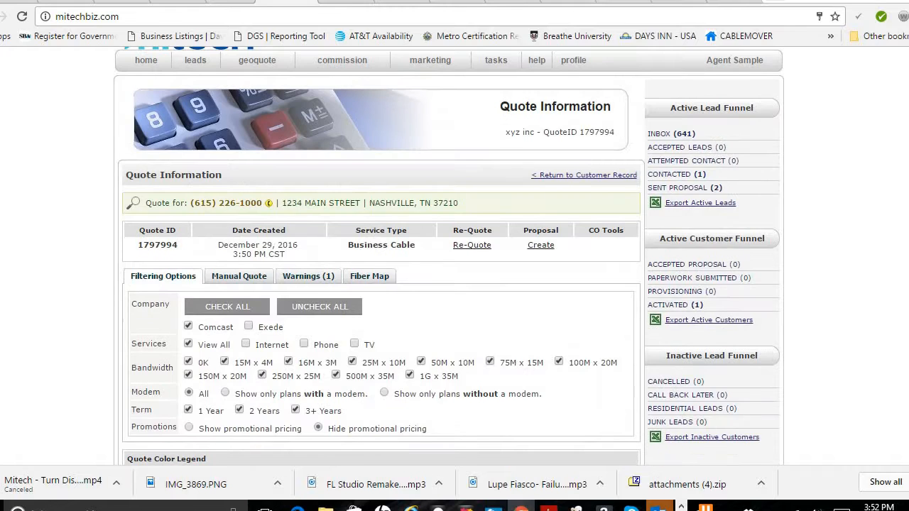
{"action": "scroll", "coordinate": [451, 256], "scroll_direction": "down", "scroll_amount": 3}
{"action": "scroll", "coordinate": [451, 256], "scroll_direction": "down", "scroll_amount": 2}
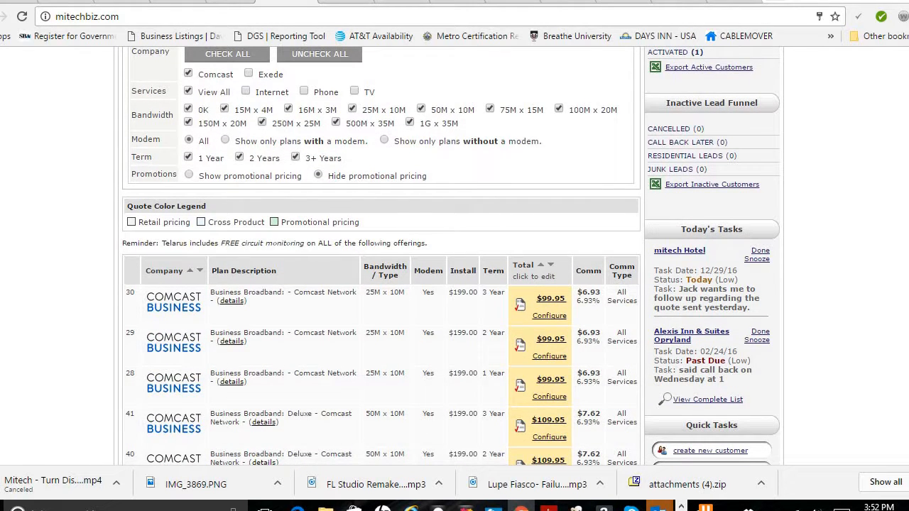
{"action": "scroll", "coordinate": [451, 256], "scroll_direction": "up", "scroll_amount": 1}
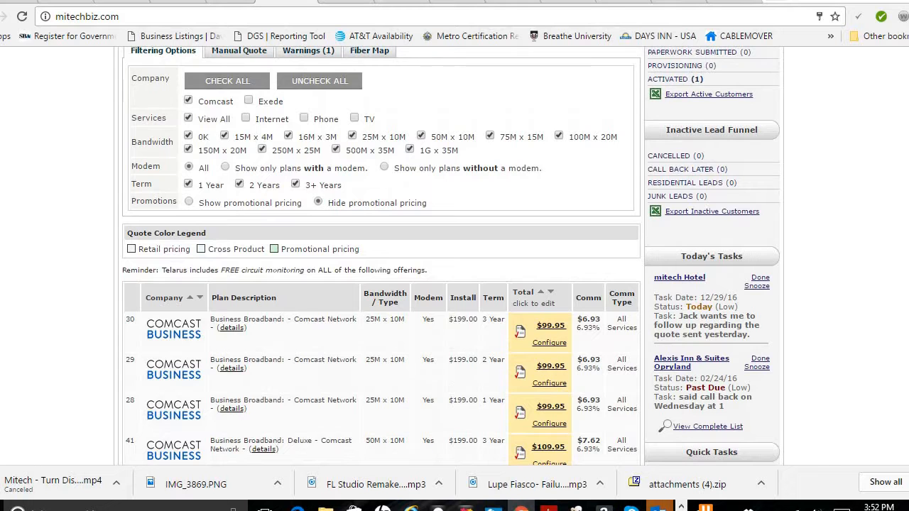
{"action": "scroll", "coordinate": [451, 255], "scroll_direction": "down", "scroll_amount": 1}
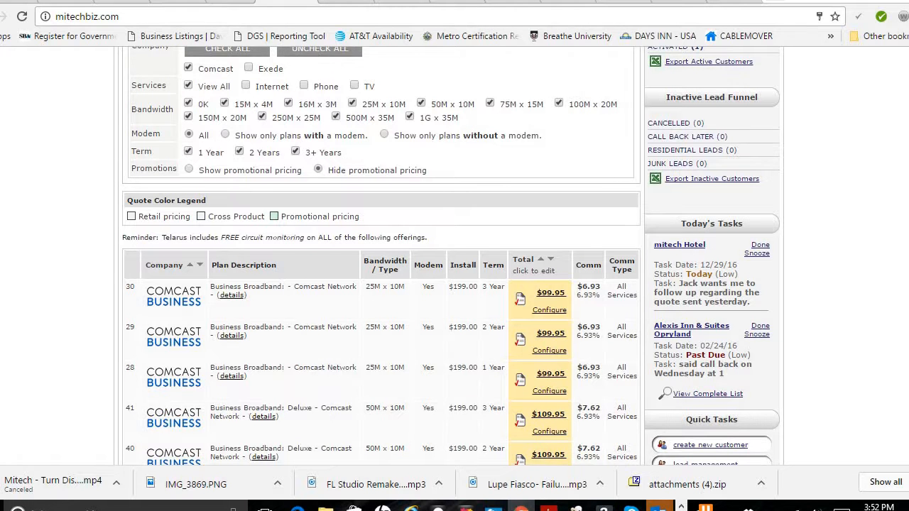
{"action": "scroll", "coordinate": [481, 58], "scroll_direction": "up", "scroll_amount": 1}
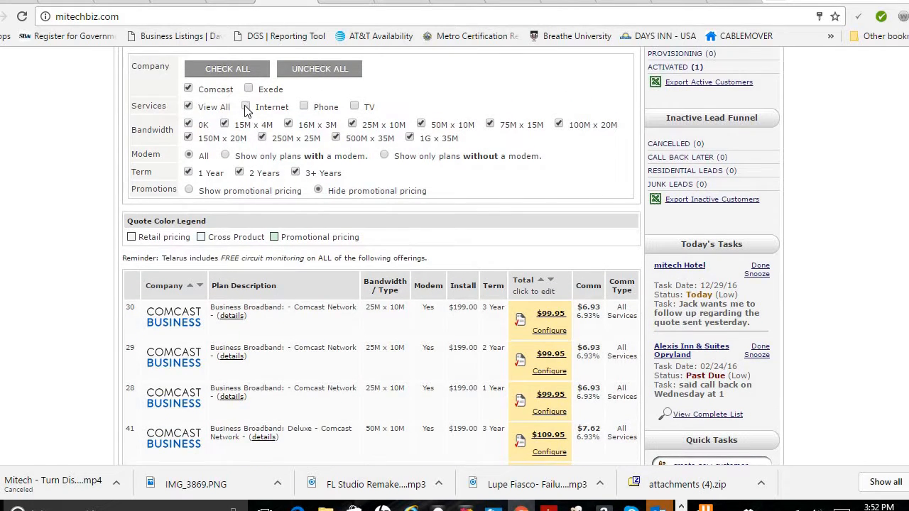
Filter services to Internet, Phone and TV and show promotional pricing, acknowledging the promotion alert.
{"action": "left_click", "coordinate": [246, 107]}
{"action": "left_click", "coordinate": [304, 106]}
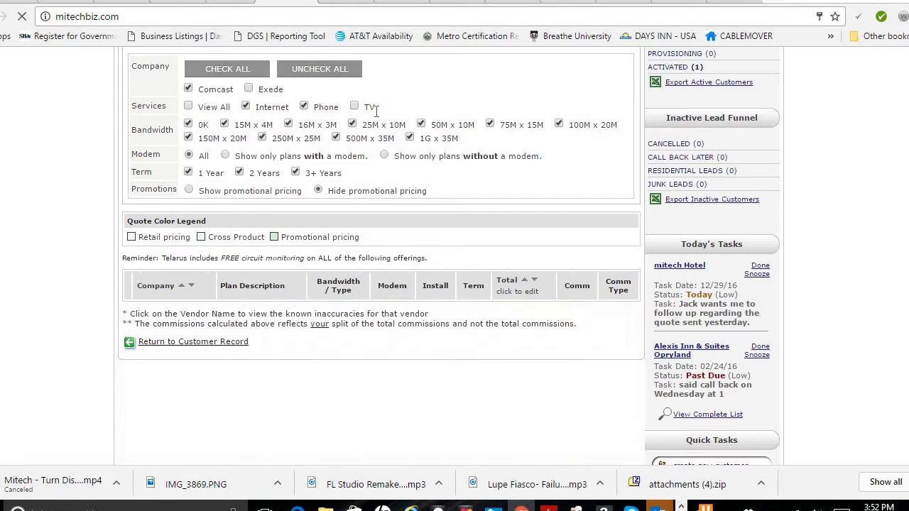
{"action": "left_click", "coordinate": [355, 107]}
{"action": "left_click", "coordinate": [189, 192]}
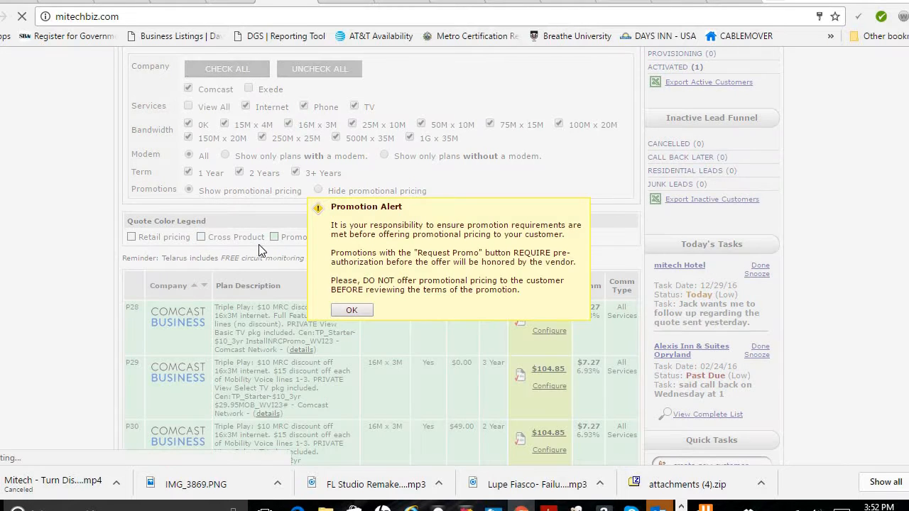
{"action": "left_click", "coordinate": [352, 312]}
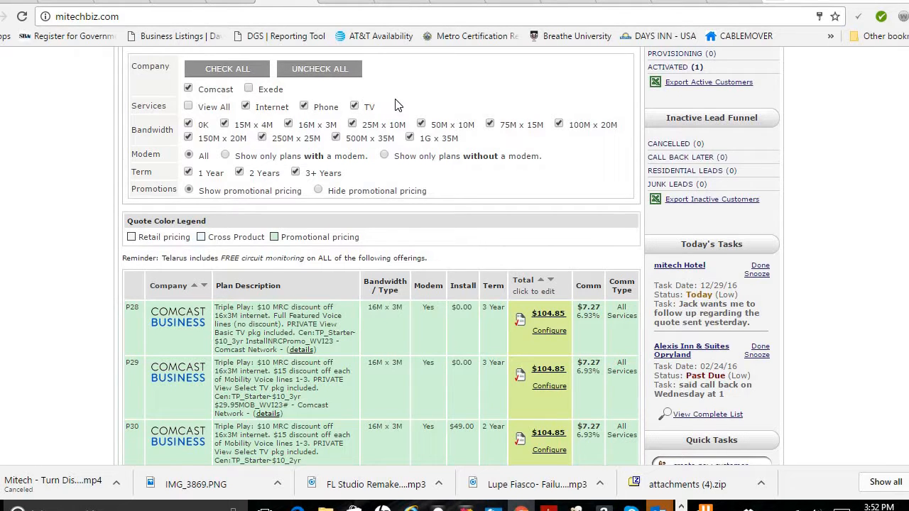
Toggle the TV service off and back on, then limit the term filter to 3+ Years only.
{"action": "left_click", "coordinate": [354, 106]}
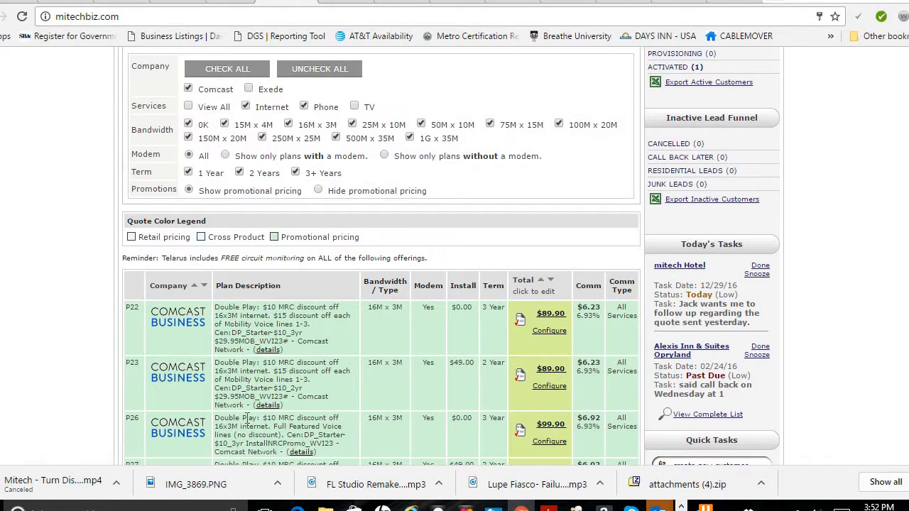
{"action": "left_click", "coordinate": [355, 107]}
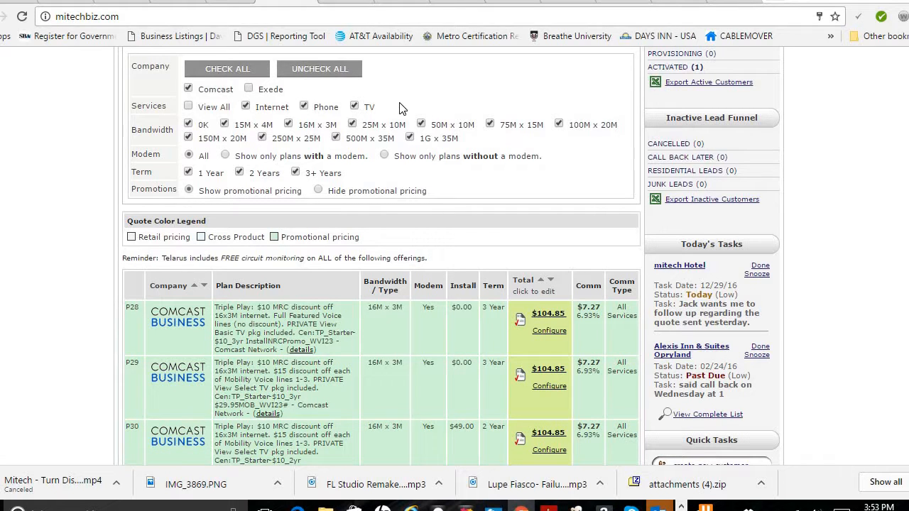
{"action": "left_click", "coordinate": [240, 173]}
{"action": "left_click", "coordinate": [190, 173]}
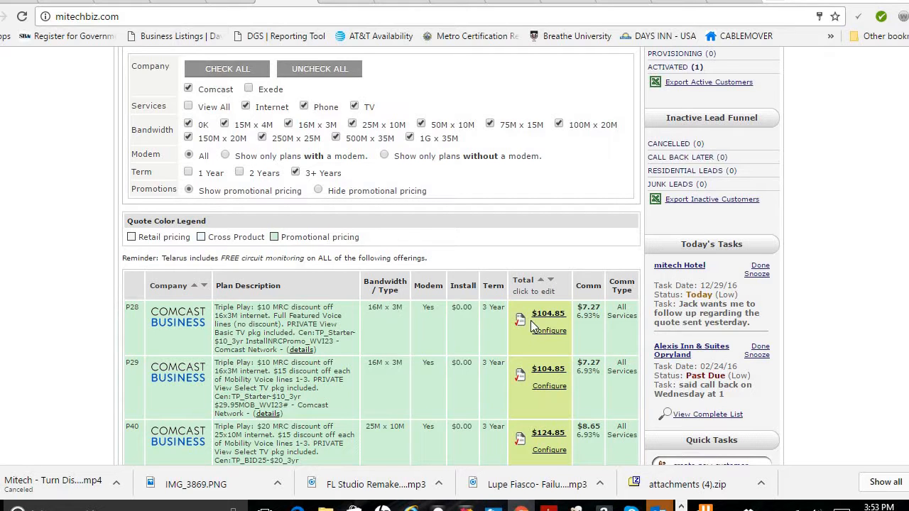
Uncheck the 15M x 4M, 16M x 3M and 25M x 10M bandwidth filters.
{"action": "scroll", "coordinate": [451, 256], "scroll_direction": "down", "scroll_amount": 4}
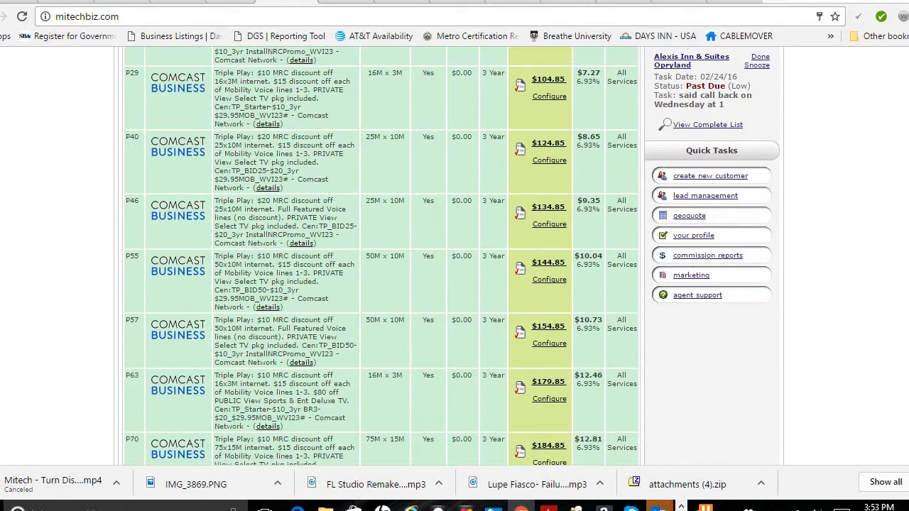
{"action": "scroll", "coordinate": [452, 256], "scroll_direction": "up", "scroll_amount": 3}
{"action": "scroll", "coordinate": [451, 256], "scroll_direction": "up", "scroll_amount": 2}
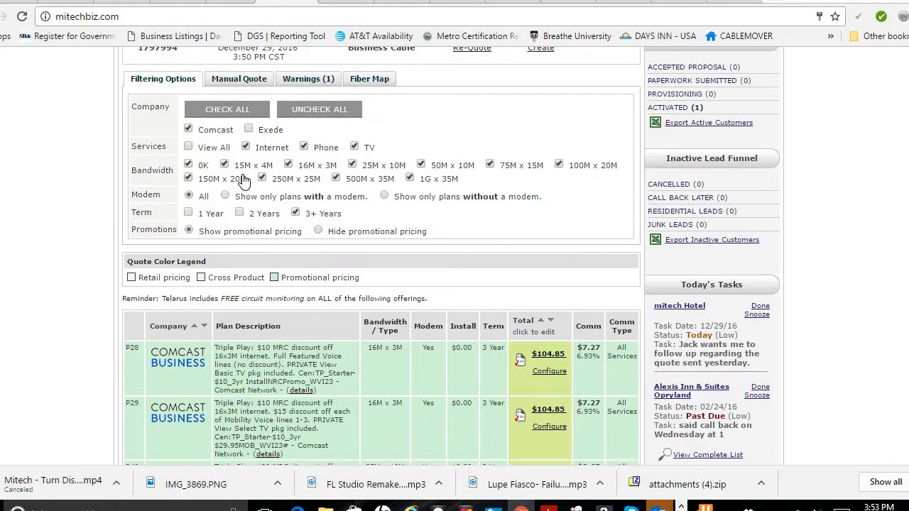
{"action": "left_click", "coordinate": [224, 165]}
{"action": "left_click", "coordinate": [288, 165]}
{"action": "left_click", "coordinate": [352, 164]}
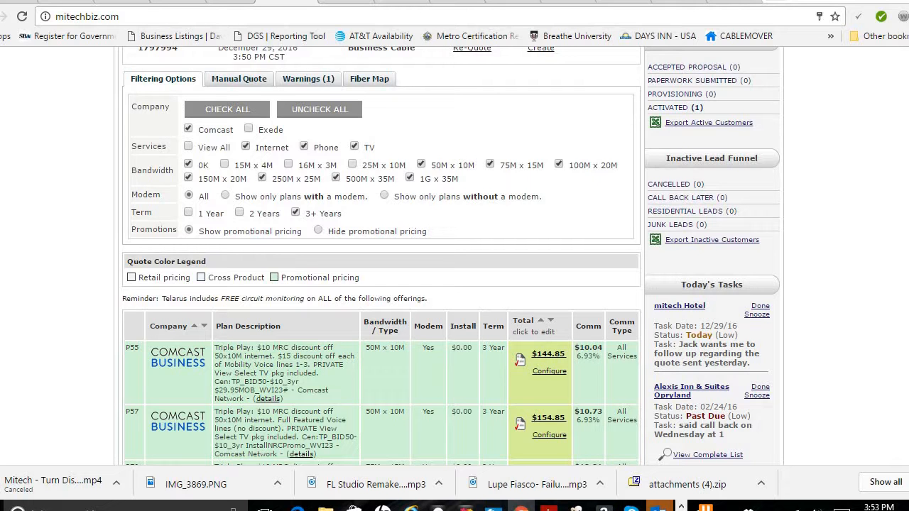
Open the configuration for the 50M x 10M Triple Play plan priced at $144.85.
{"action": "scroll", "coordinate": [451, 256], "scroll_direction": "down", "scroll_amount": 3}
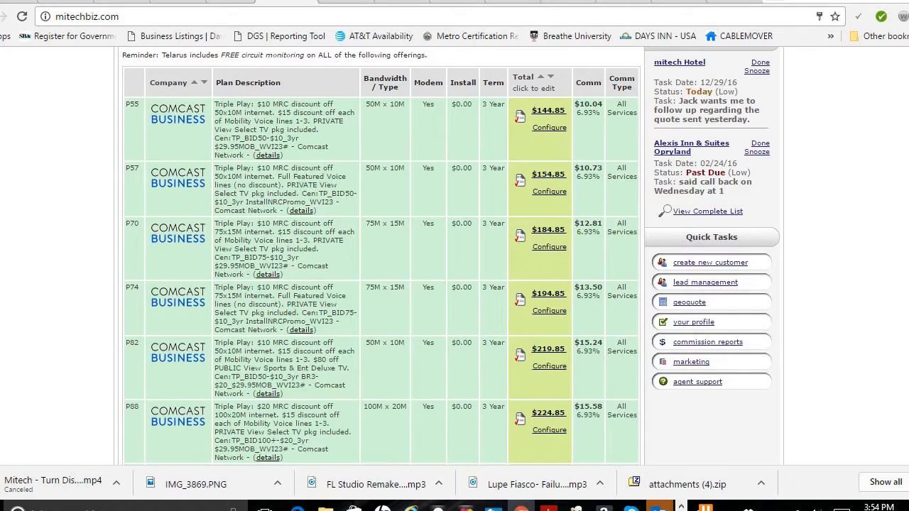
{"action": "scroll", "coordinate": [453, 255], "scroll_direction": "down", "scroll_amount": 10}
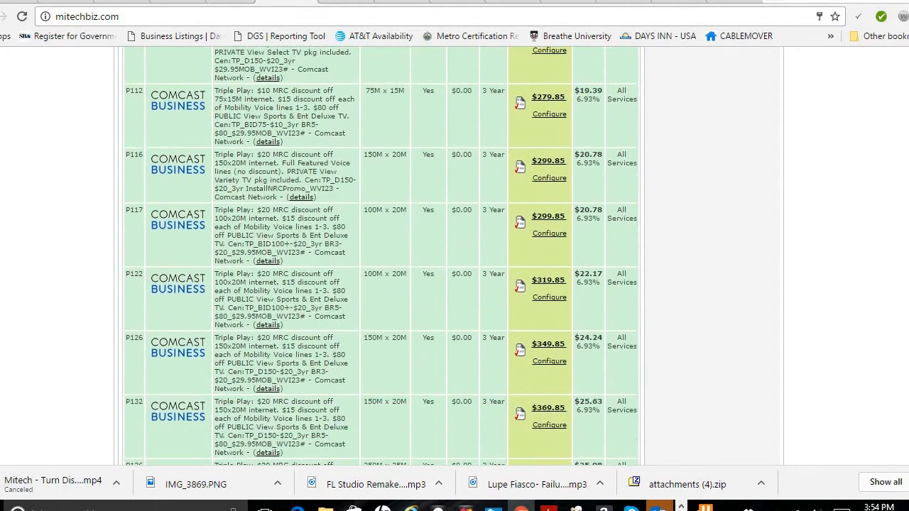
{"action": "scroll", "coordinate": [452, 256], "scroll_direction": "up", "scroll_amount": 12}
{"action": "scroll", "coordinate": [452, 256], "scroll_direction": "down", "scroll_amount": 2}
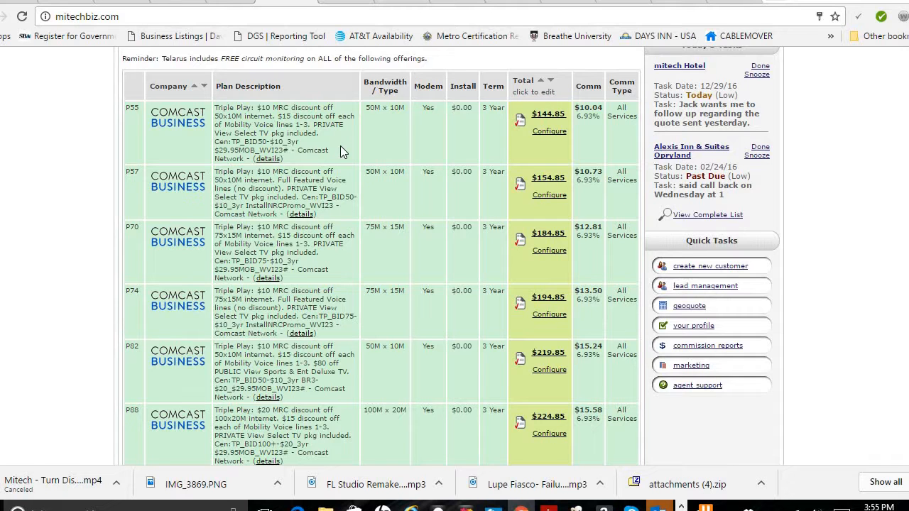
{"action": "left_click", "coordinate": [543, 133]}
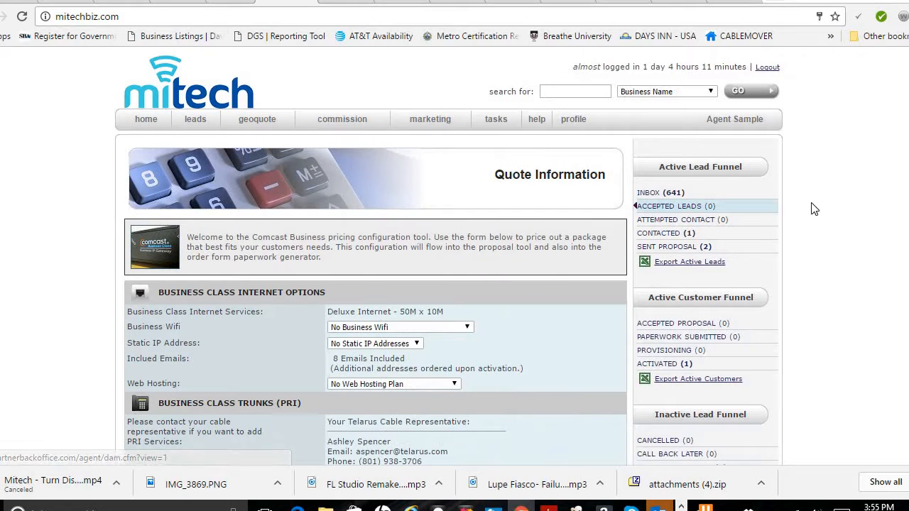
Set Business Wifi to Business Wifi Standard and Static IP Address to Static IPs - 1 ($19.95).
{"action": "scroll", "coordinate": [635, 206], "scroll_direction": "down", "scroll_amount": 3}
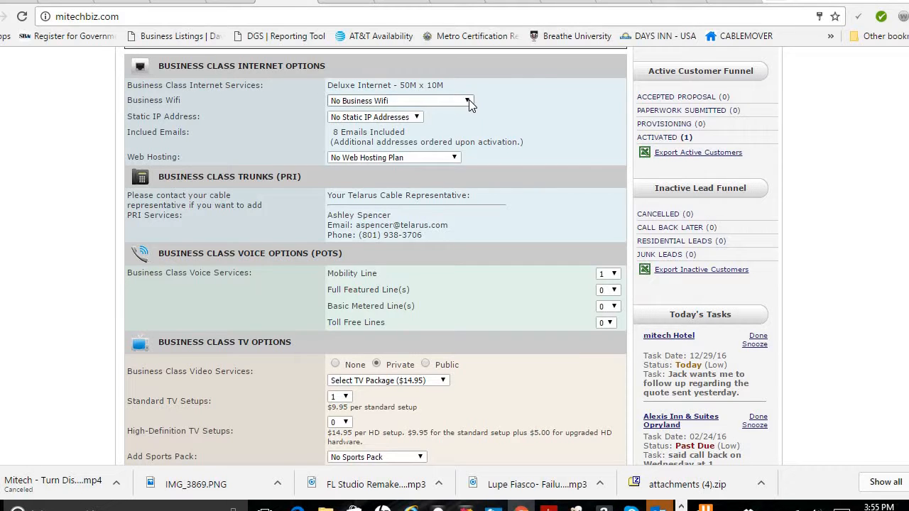
{"action": "left_click", "coordinate": [468, 103]}
{"action": "left_click", "coordinate": [437, 123]}
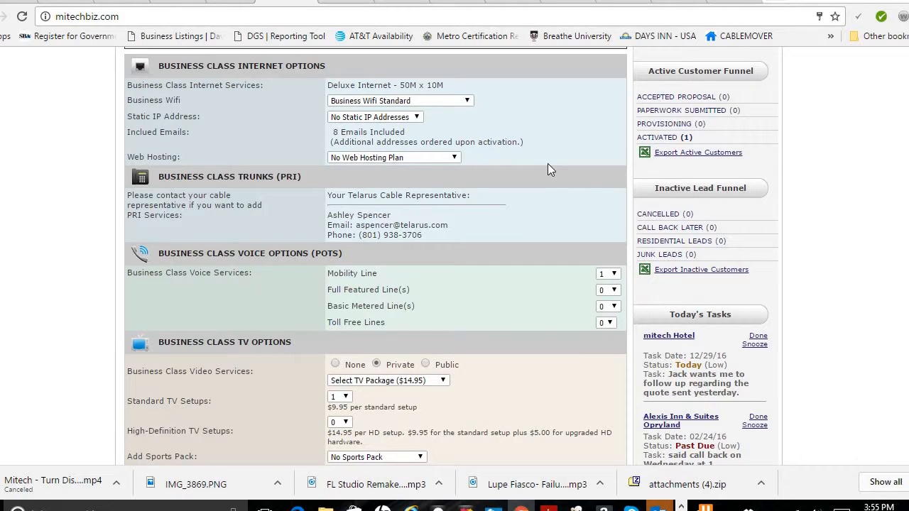
{"action": "left_click", "coordinate": [417, 117]}
{"action": "left_click", "coordinate": [410, 137]}
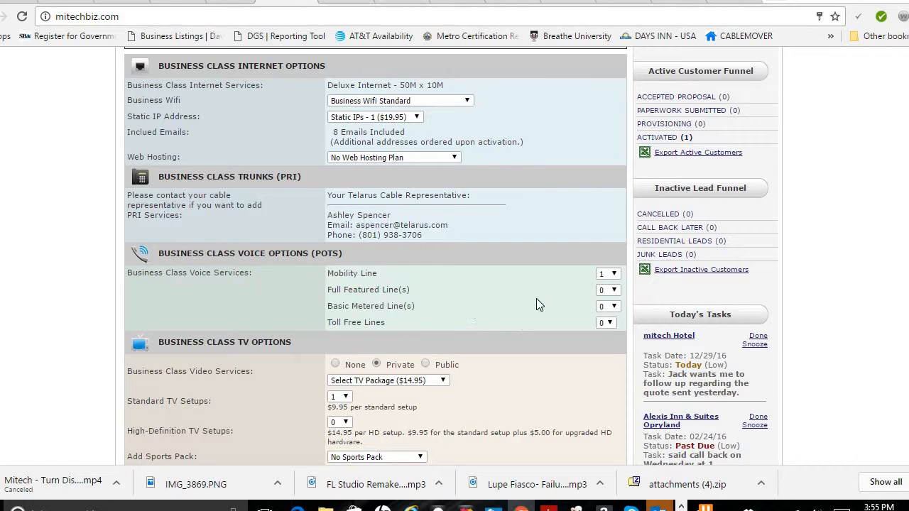
Set Mobility Line to 4 and Full Featured Line(s) to 1.
{"action": "left_click", "coordinate": [612, 274]}
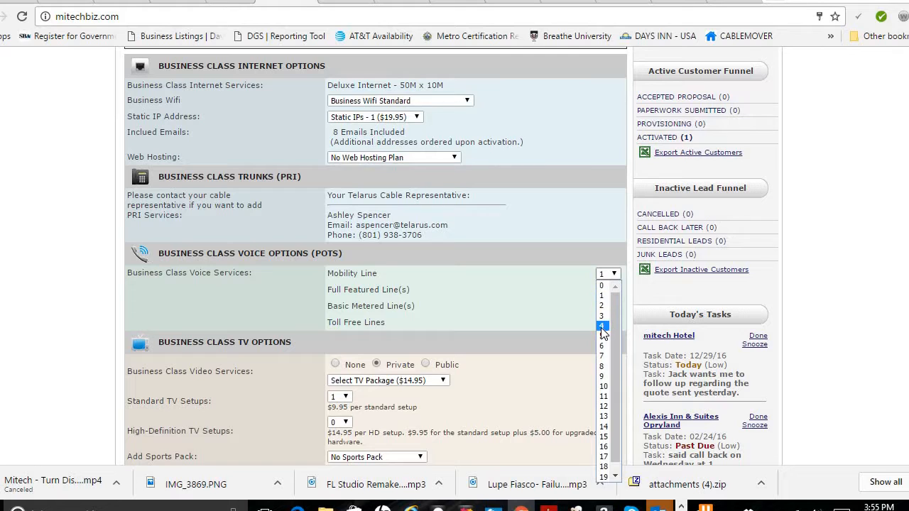
{"action": "left_click", "coordinate": [602, 328]}
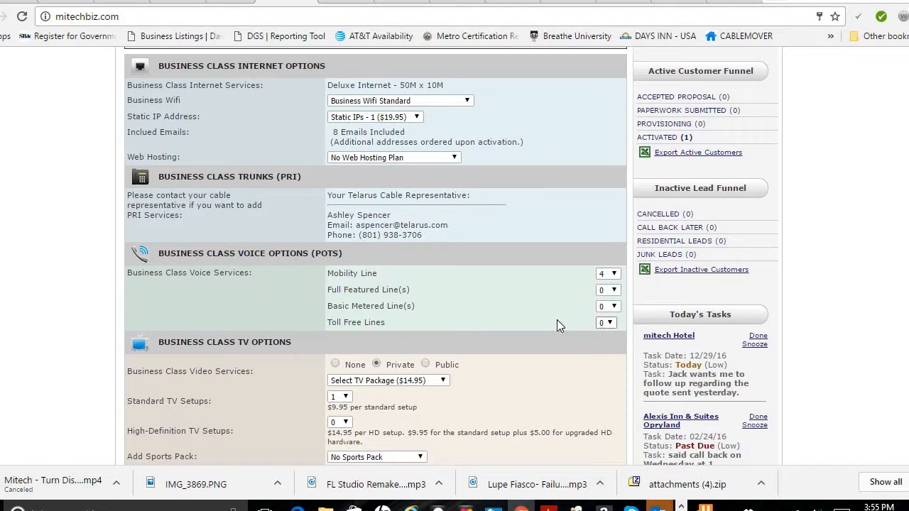
{"action": "left_click", "coordinate": [616, 291]}
{"action": "left_click", "coordinate": [605, 313]}
Select the Standard TV Package ($59.95) for the private TV service.
{"action": "scroll", "coordinate": [476, 212], "scroll_direction": "down", "scroll_amount": 4}
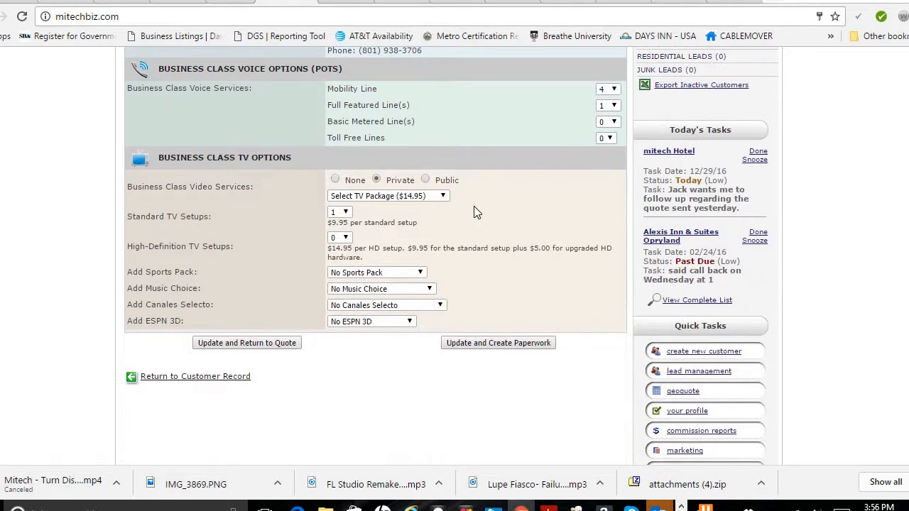
{"action": "left_click", "coordinate": [420, 196]}
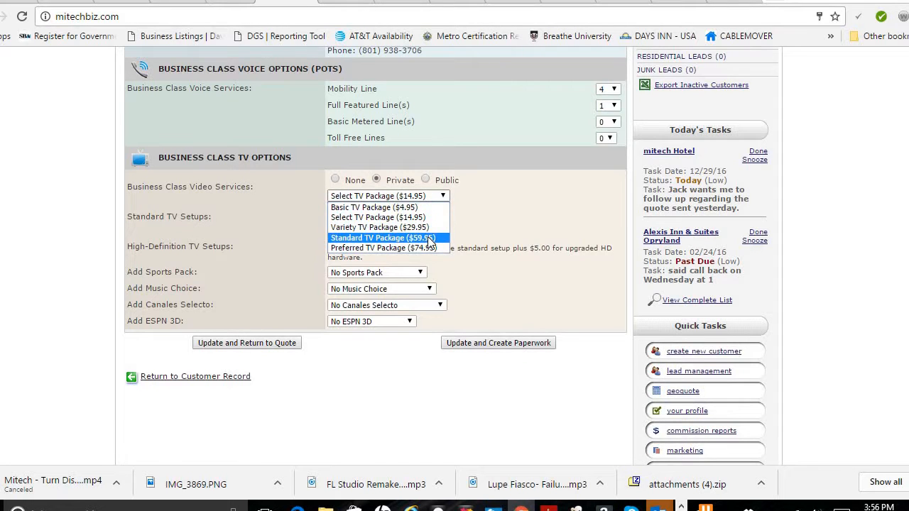
{"action": "left_click", "coordinate": [430, 239]}
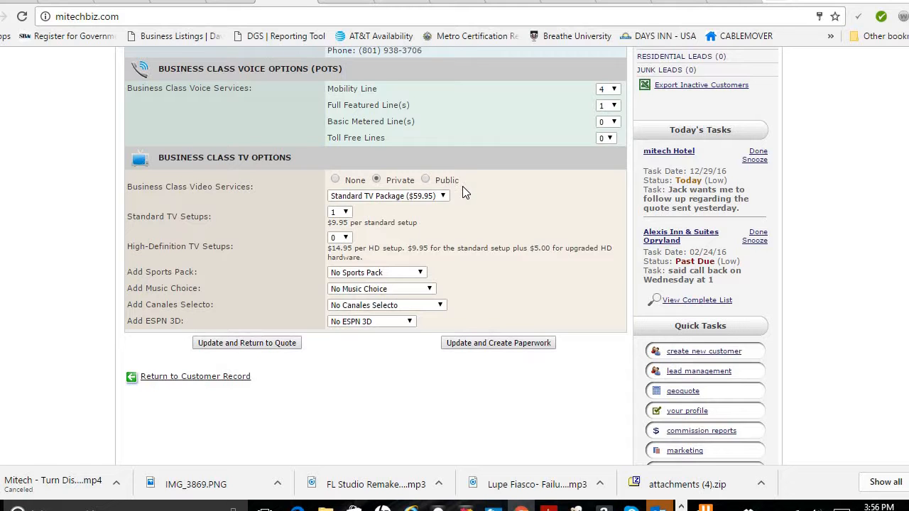
Try the Public TV option, switch back to Private and reselect the Standard TV Package ($59.95).
{"action": "left_click", "coordinate": [426, 180]}
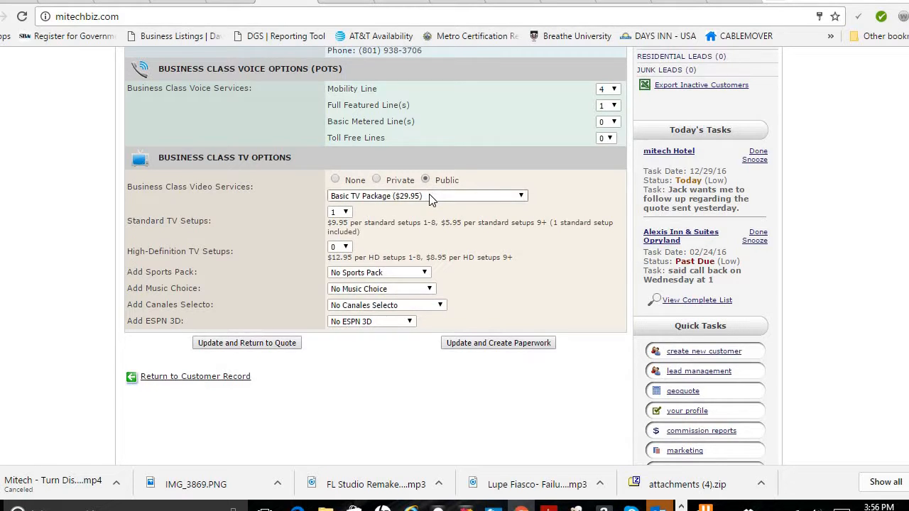
{"action": "left_click", "coordinate": [430, 195]}
{"action": "left_click", "coordinate": [429, 195]}
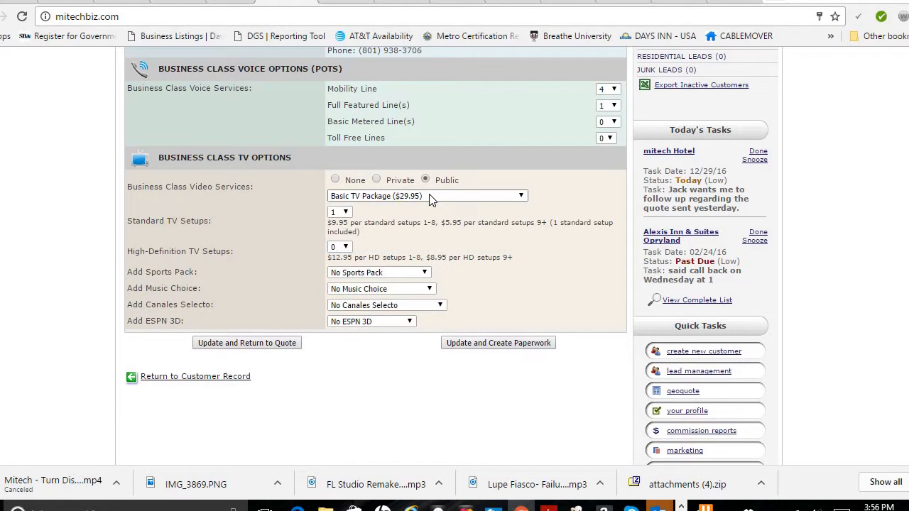
{"action": "left_click", "coordinate": [377, 181]}
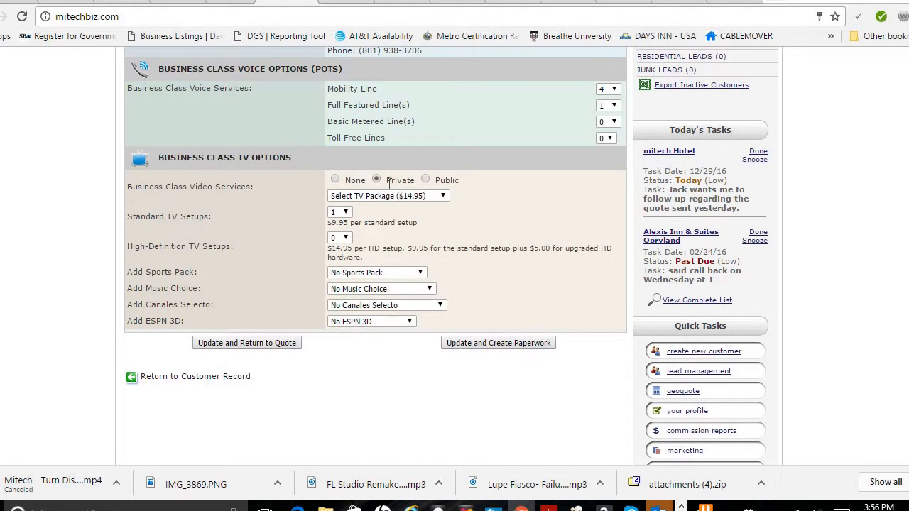
{"action": "left_click", "coordinate": [439, 196]}
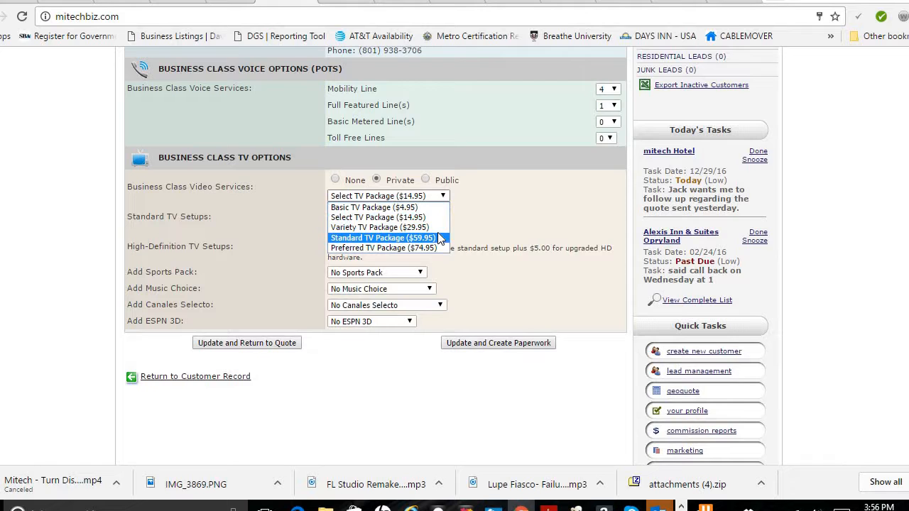
{"action": "left_click", "coordinate": [437, 232]}
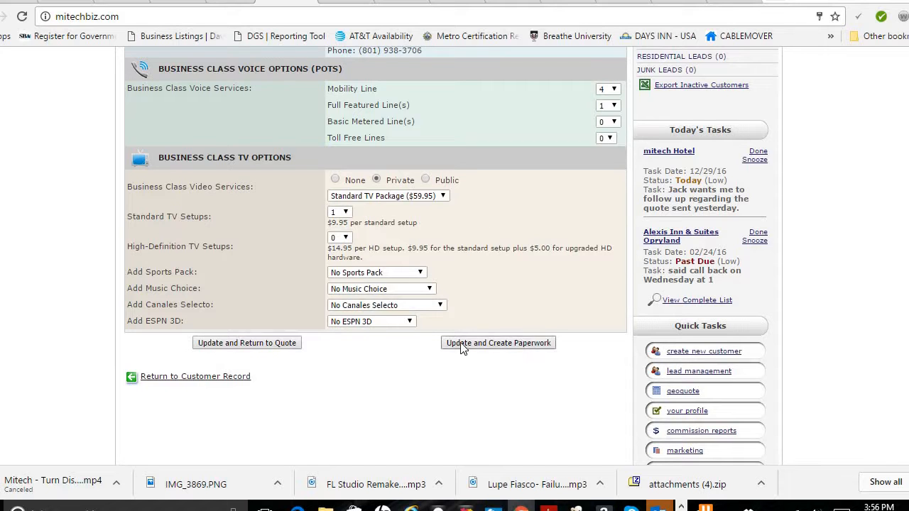
Keep one standard TV setup and update the configuration to create paperwork.
{"action": "left_click", "coordinate": [345, 215]}
{"action": "left_click", "coordinate": [345, 218]}
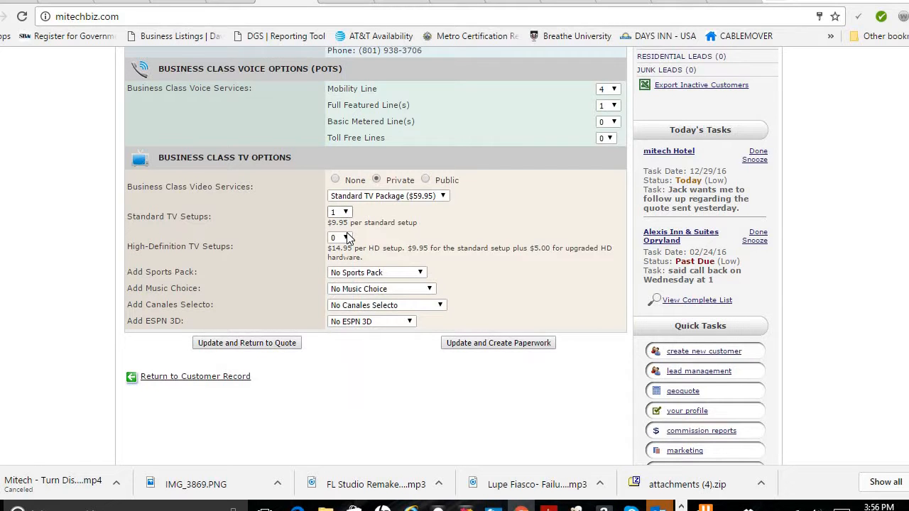
{"action": "left_click", "coordinate": [453, 344]}
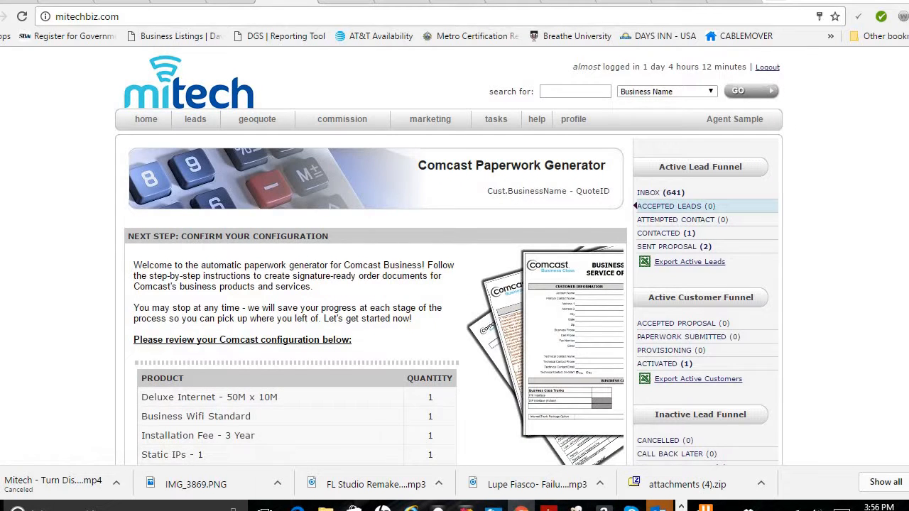
Confirm the reviewed Comcast configuration and the pre-filled service location.
{"action": "scroll", "coordinate": [319, 138], "scroll_direction": "down", "scroll_amount": 4}
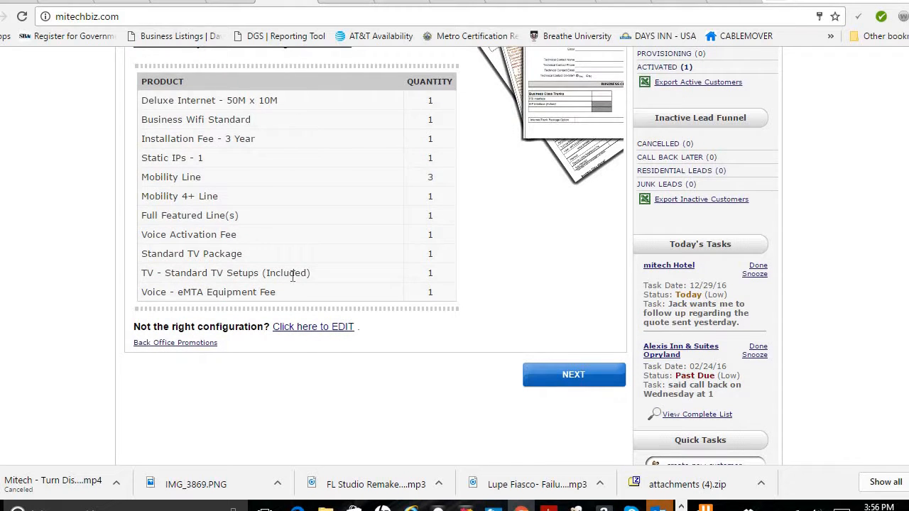
{"action": "left_click", "coordinate": [579, 380]}
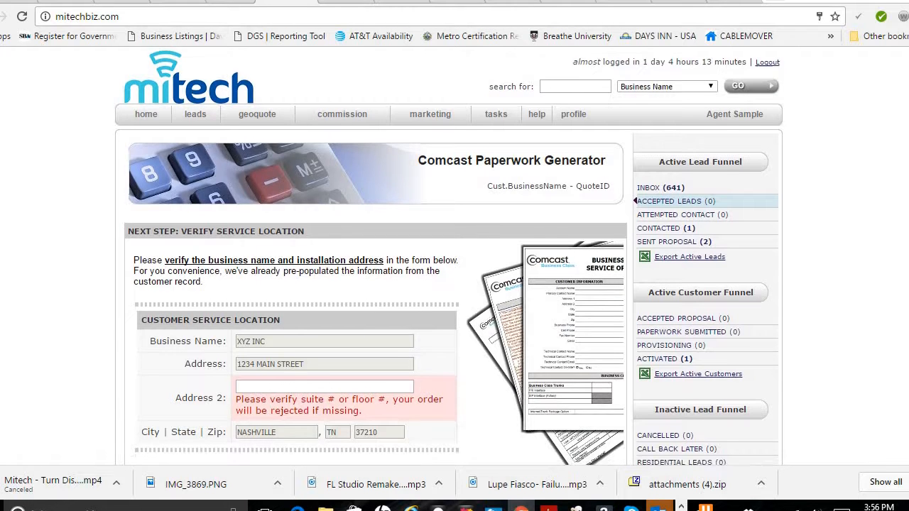
{"action": "scroll", "coordinate": [402, 243], "scroll_direction": "down", "scroll_amount": 3}
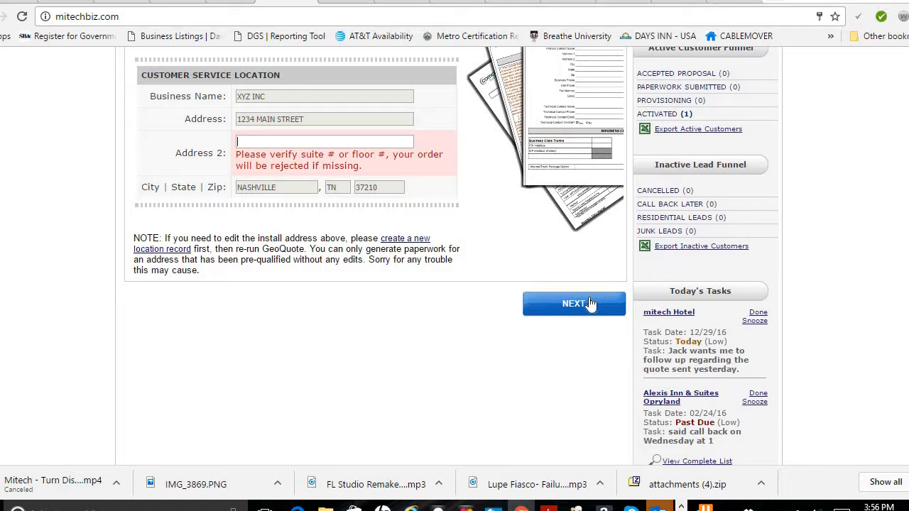
{"action": "left_click", "coordinate": [590, 303]}
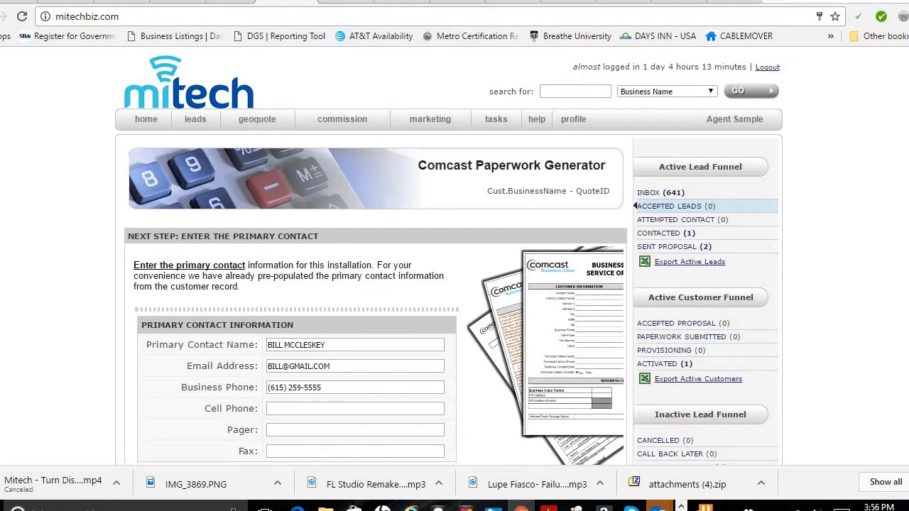
Accept the pre-populated primary, billing and technical contact information.
{"action": "scroll", "coordinate": [449, 255], "scroll_direction": "down", "scroll_amount": 3}
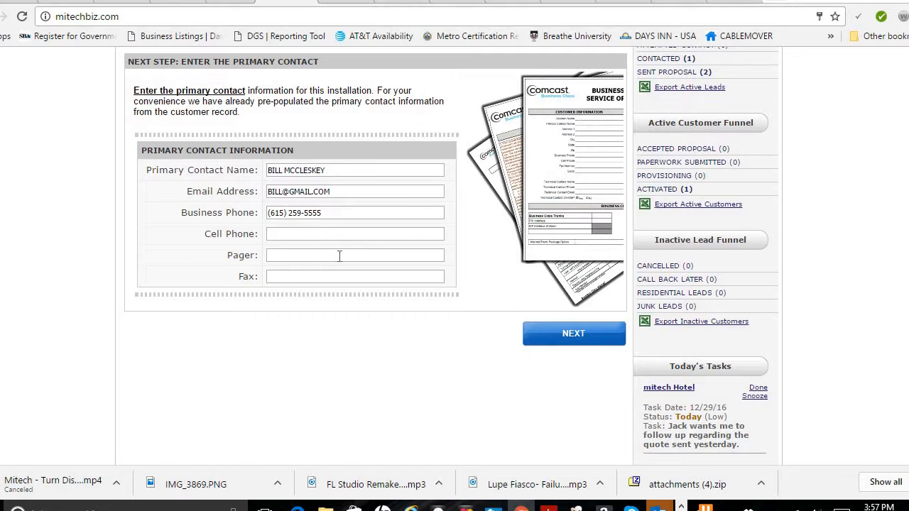
{"action": "left_click", "coordinate": [571, 335]}
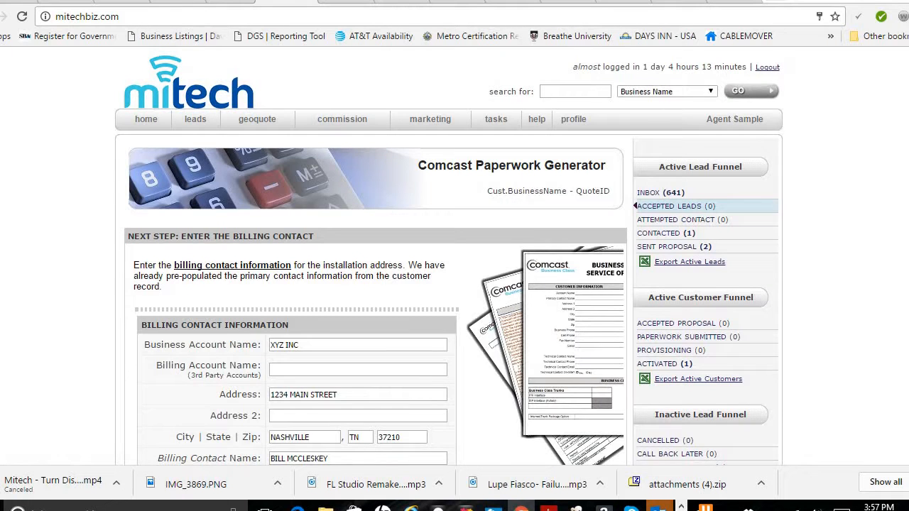
{"action": "scroll", "coordinate": [339, 113], "scroll_direction": "down", "scroll_amount": 3}
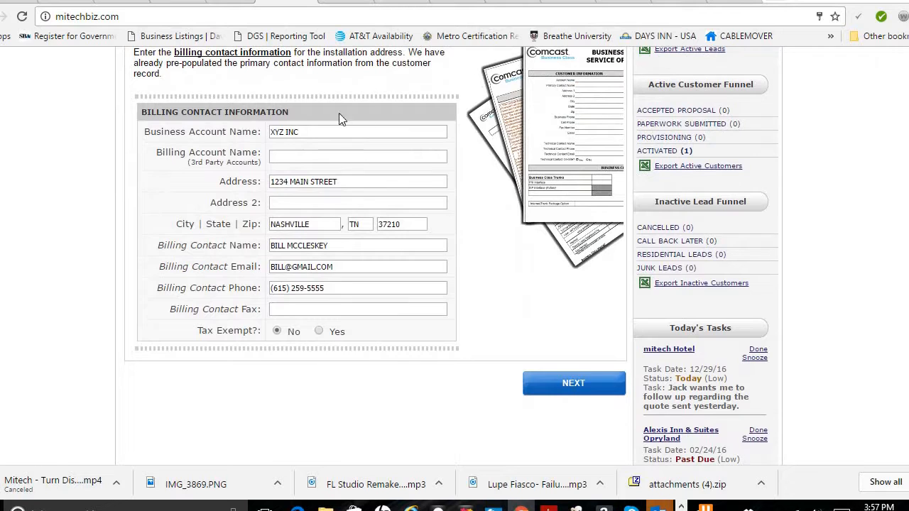
{"action": "left_click", "coordinate": [596, 384]}
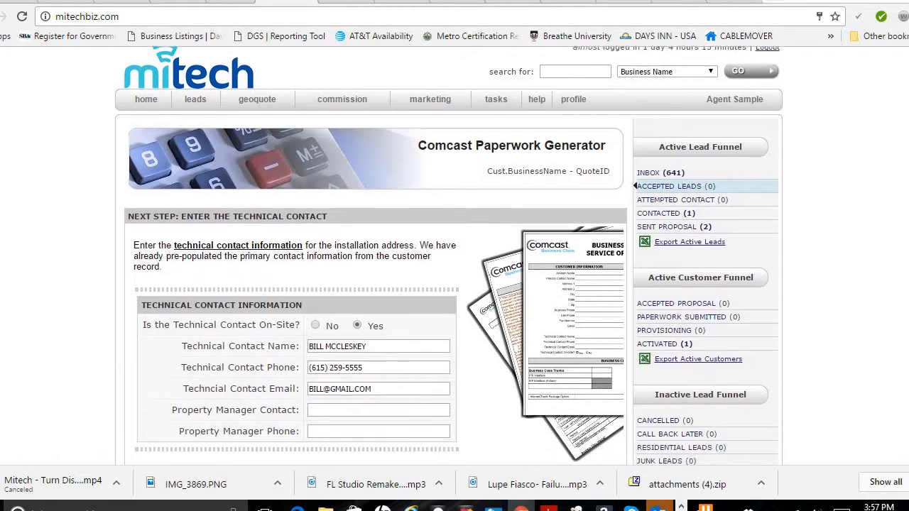
{"action": "scroll", "coordinate": [409, 227], "scroll_direction": "down", "scroll_amount": 3}
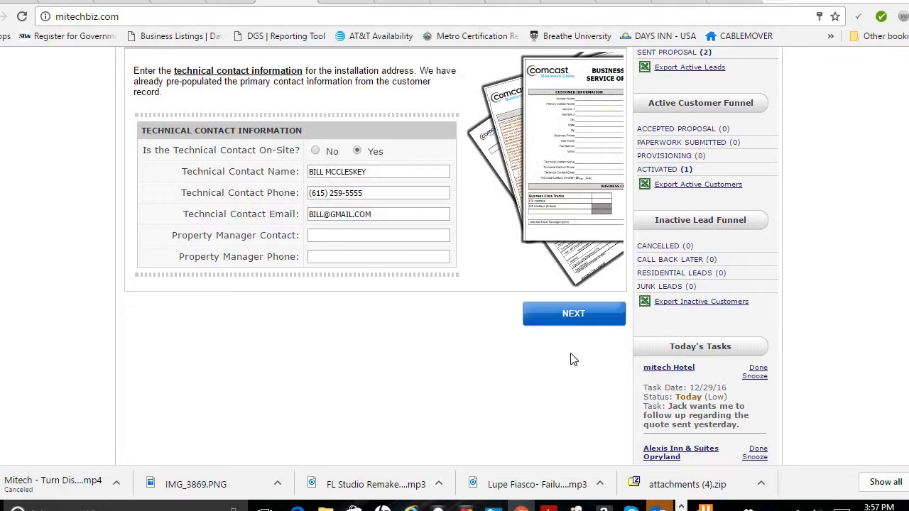
{"action": "left_click", "coordinate": [549, 321]}
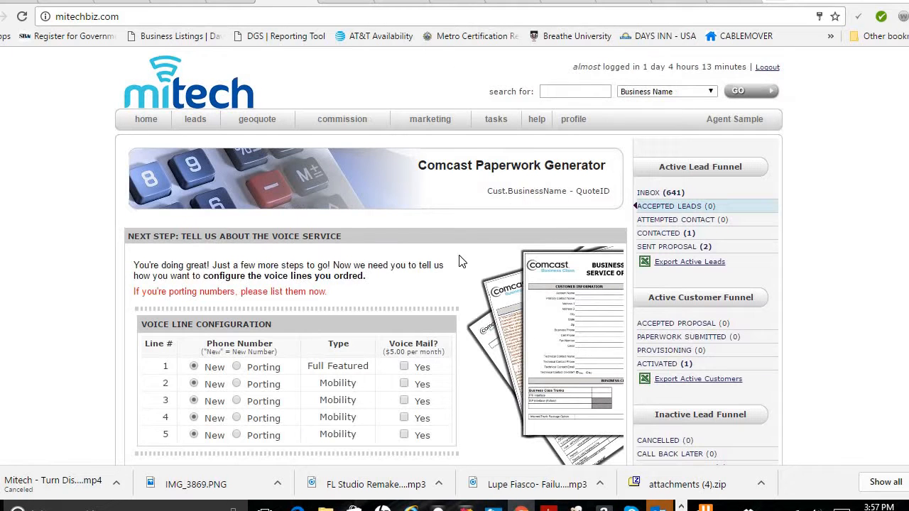
Set voice line 1 to Porting, enter its existing phone number with carrier ATT, and continue.
{"action": "scroll", "coordinate": [447, 256], "scroll_direction": "down", "scroll_amount": 3}
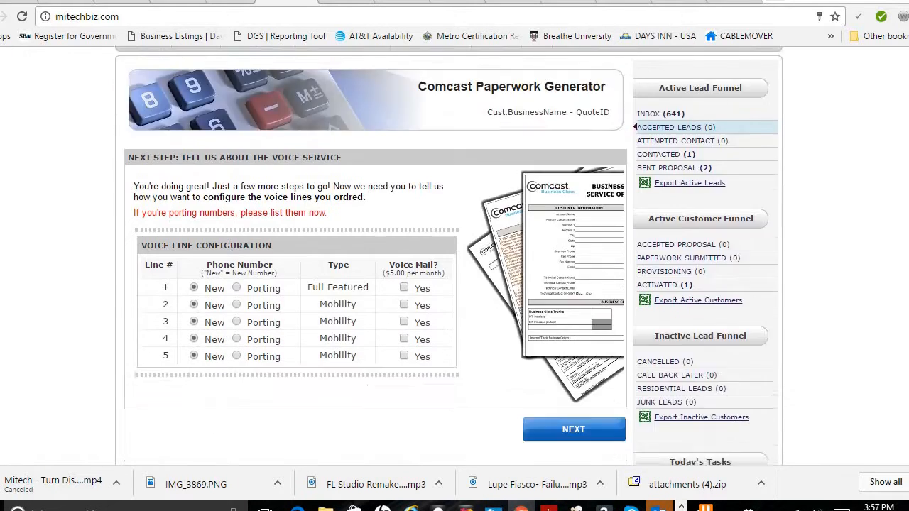
{"action": "scroll", "coordinate": [410, 212], "scroll_direction": "up", "scroll_amount": 1}
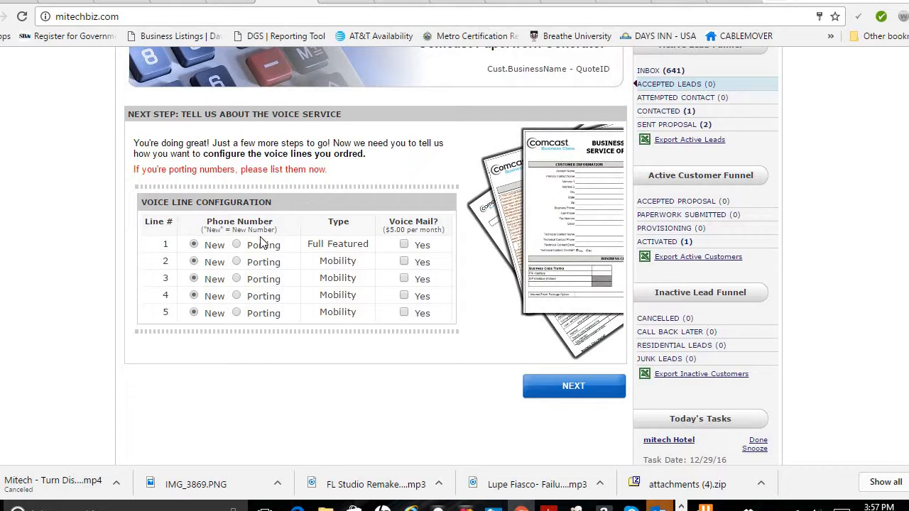
{"action": "left_click", "coordinate": [237, 245]}
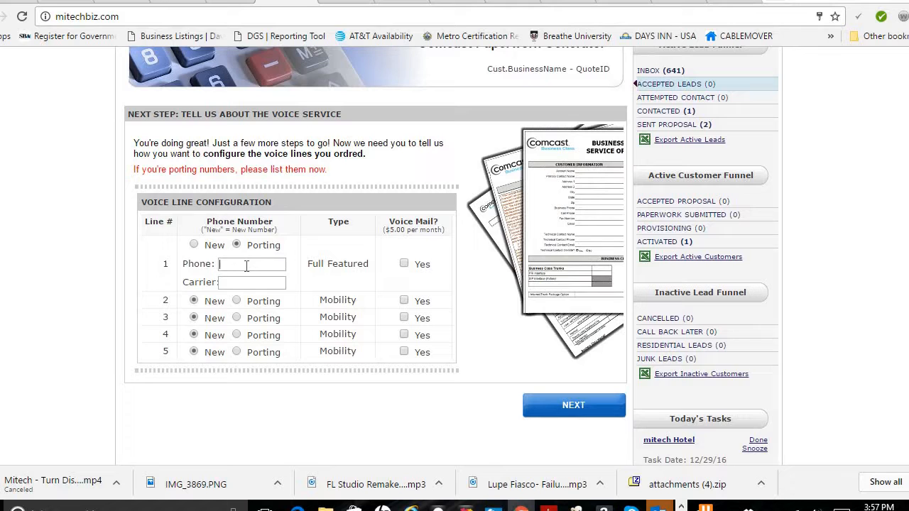
{"action": "left_click", "coordinate": [577, 406]}
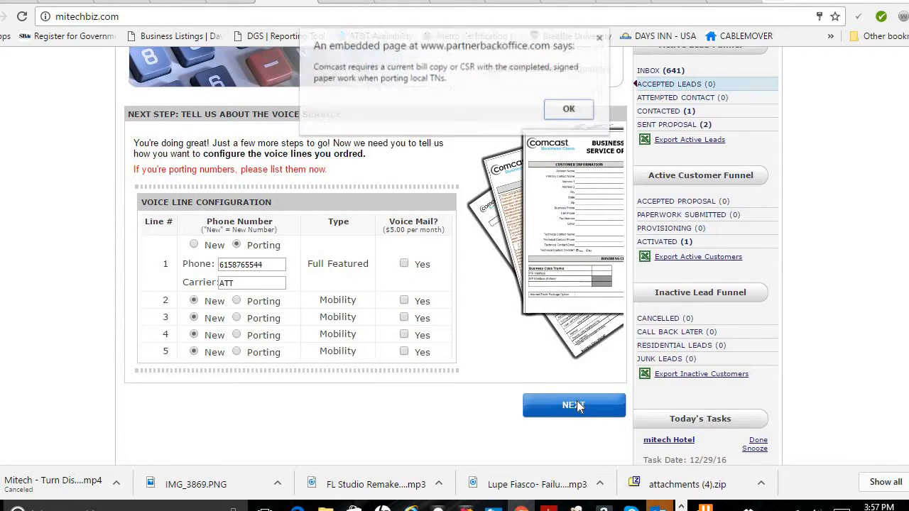
Acknowledge the porting paperwork notice and continue past the hunt group and equipment configuration pages without entering anything.
{"action": "left_click", "coordinate": [569, 110]}
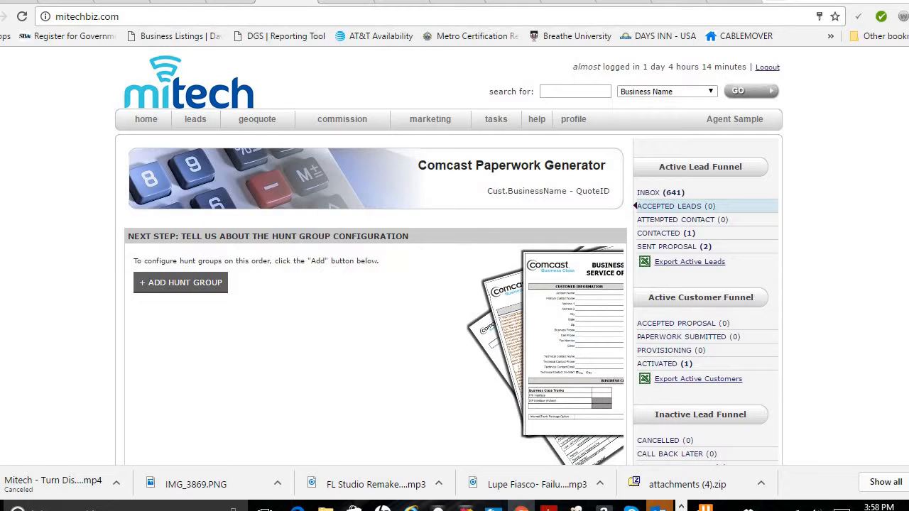
{"action": "scroll", "coordinate": [635, 206], "scroll_direction": "down", "scroll_amount": 4}
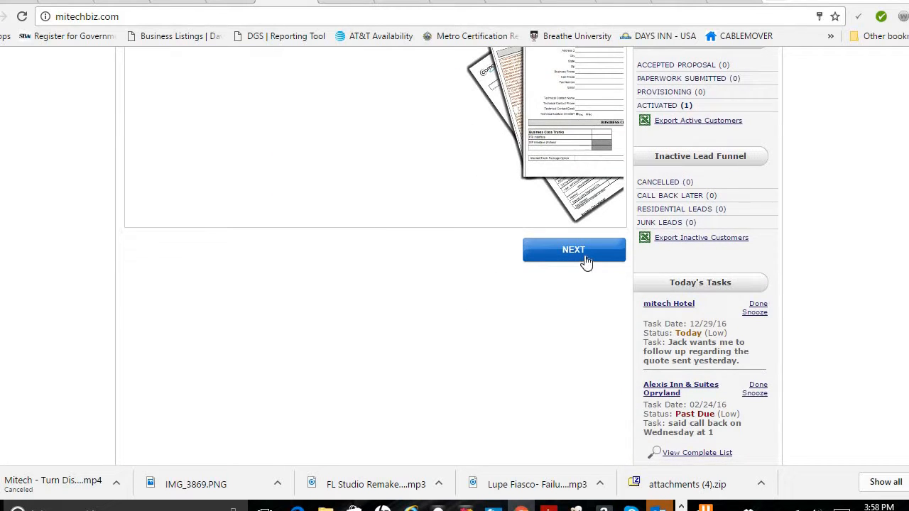
{"action": "left_click", "coordinate": [584, 253]}
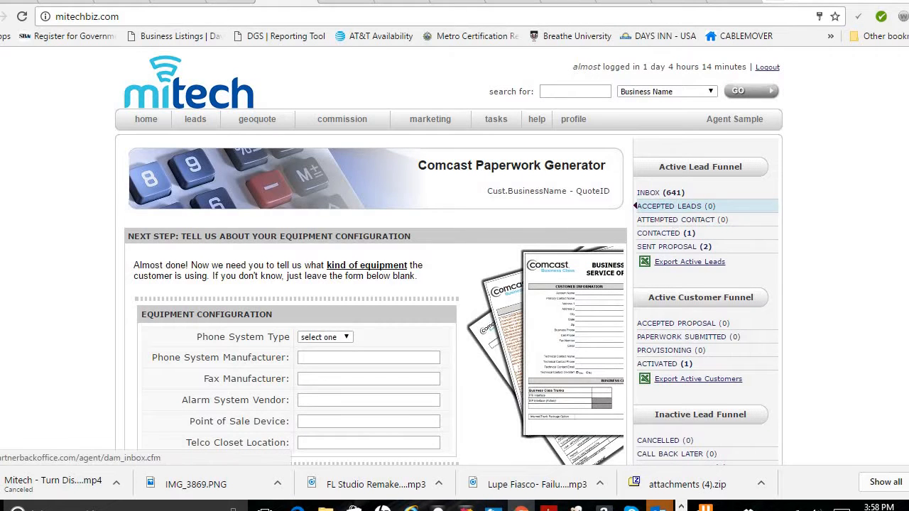
{"action": "scroll", "coordinate": [636, 206], "scroll_direction": "down", "scroll_amount": 2}
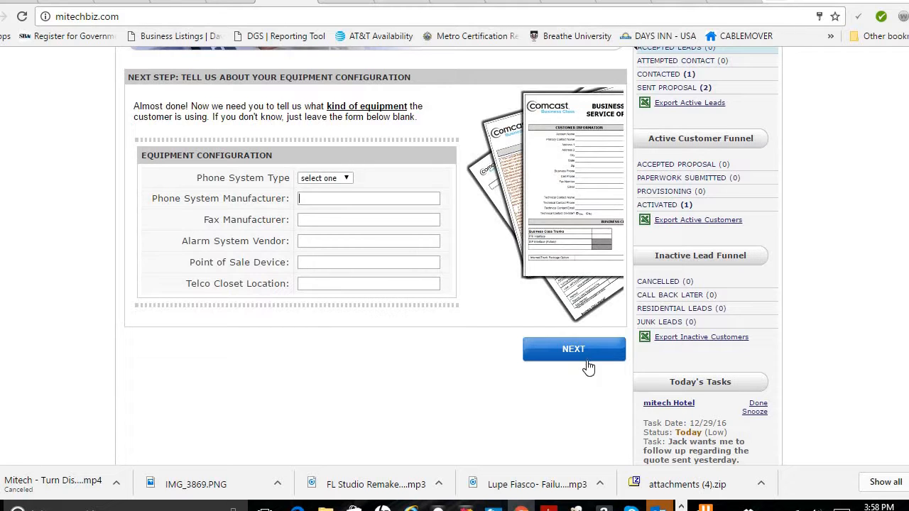
{"action": "left_click", "coordinate": [579, 350]}
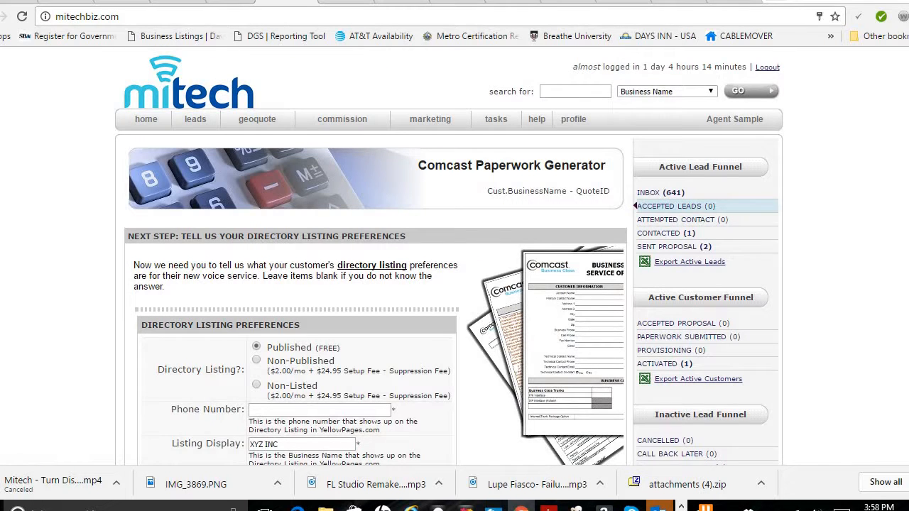
Set the published directory listing's phone number to the ported line and the Yellow Page heading to Healthcare, then continue.
{"action": "scroll", "coordinate": [426, 213], "scroll_direction": "down", "scroll_amount": 3}
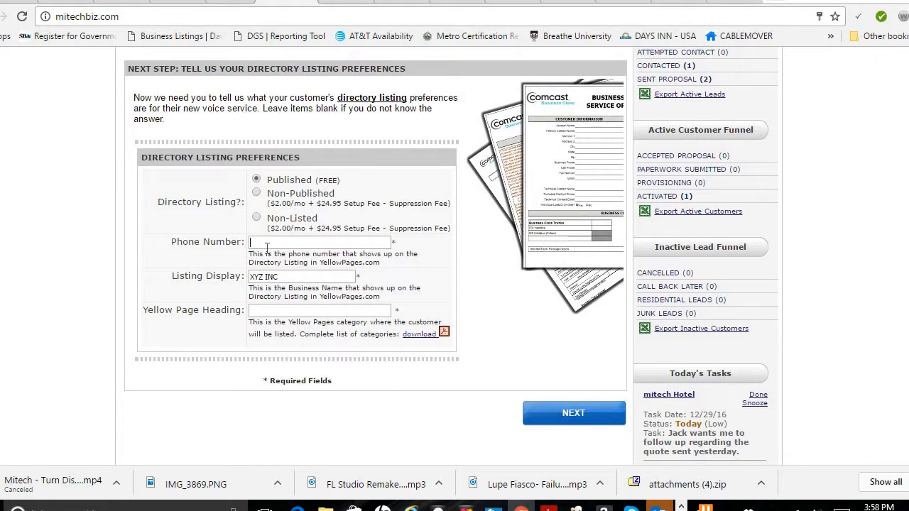
{"action": "left_click", "coordinate": [286, 312]}
{"action": "type", "text": "Healthcare"}
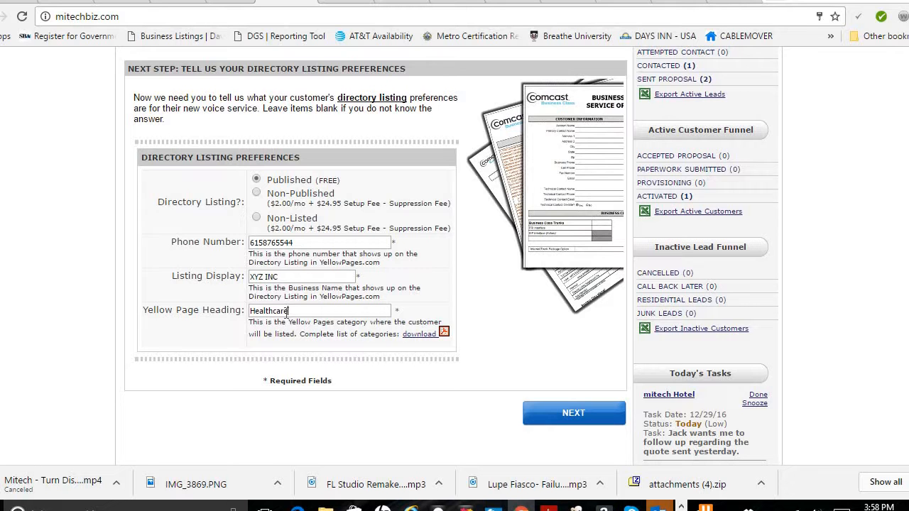
{"action": "left_click", "coordinate": [572, 419]}
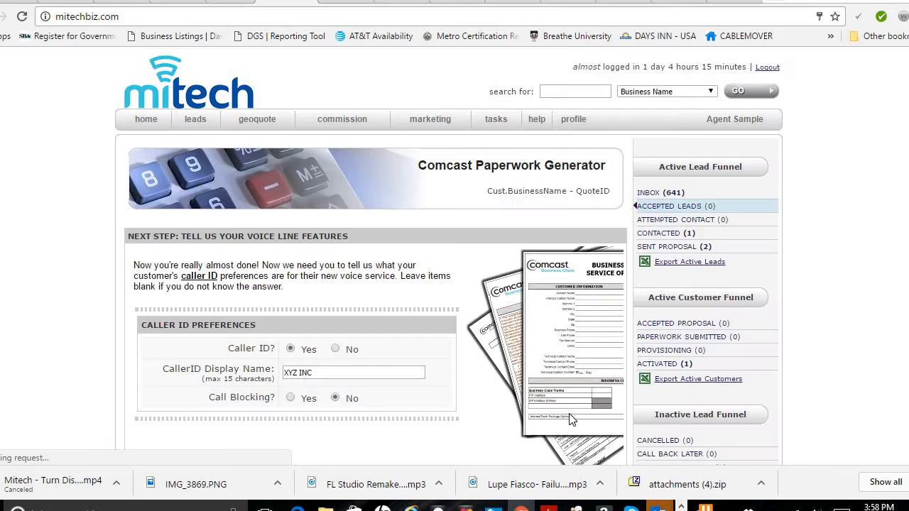
Keep caller ID enabled with display name XYZ INC and call blocking off, and continue.
{"action": "left_click", "coordinate": [323, 373]}
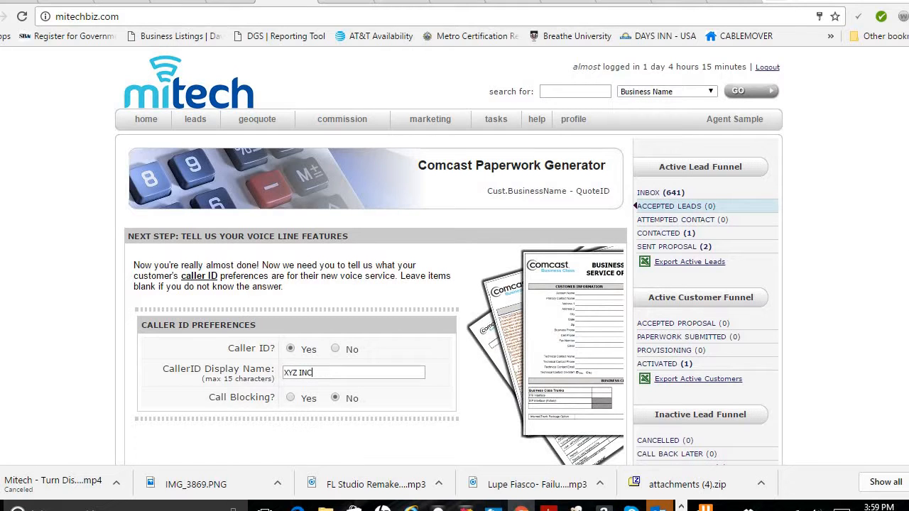
{"action": "scroll", "coordinate": [381, 282], "scroll_direction": "down", "scroll_amount": 3}
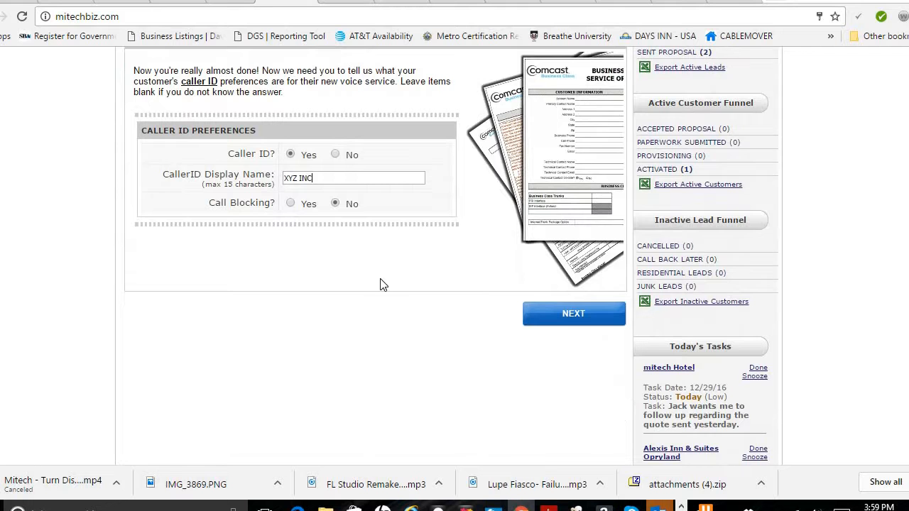
{"action": "left_click", "coordinate": [586, 320]}
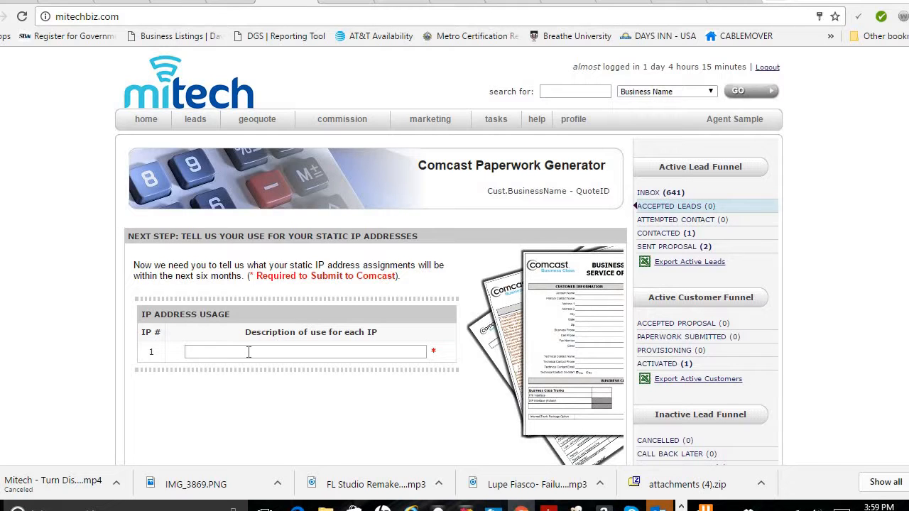
Describe the static IP's use as alarm security and generate the contract.
{"action": "type", "text": "rm security"}
{"action": "scroll", "coordinate": [455, 284], "scroll_direction": "down", "scroll_amount": 3}
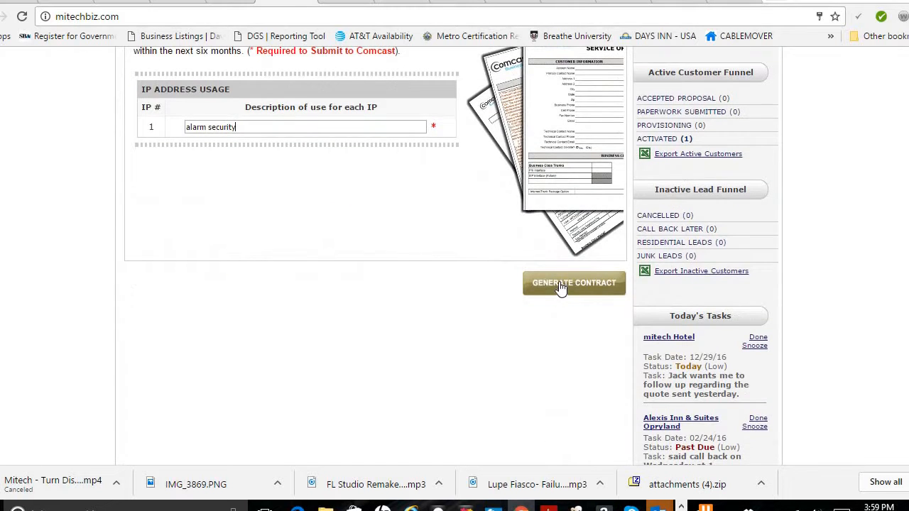
{"action": "left_click", "coordinate": [561, 285]}
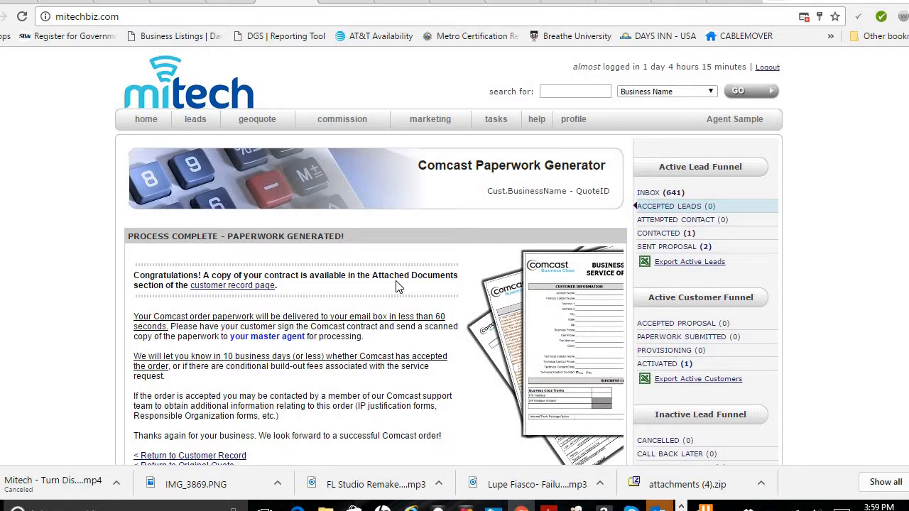
Go to the customer record page and open the attached Comcast paperwork PDF.
{"action": "left_click", "coordinate": [236, 286]}
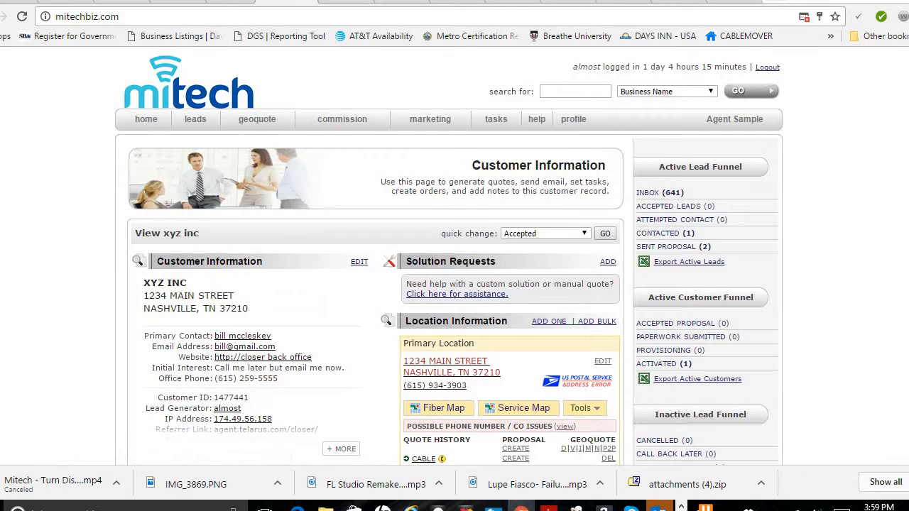
{"action": "scroll", "coordinate": [817, 253], "scroll_direction": "down", "scroll_amount": 5}
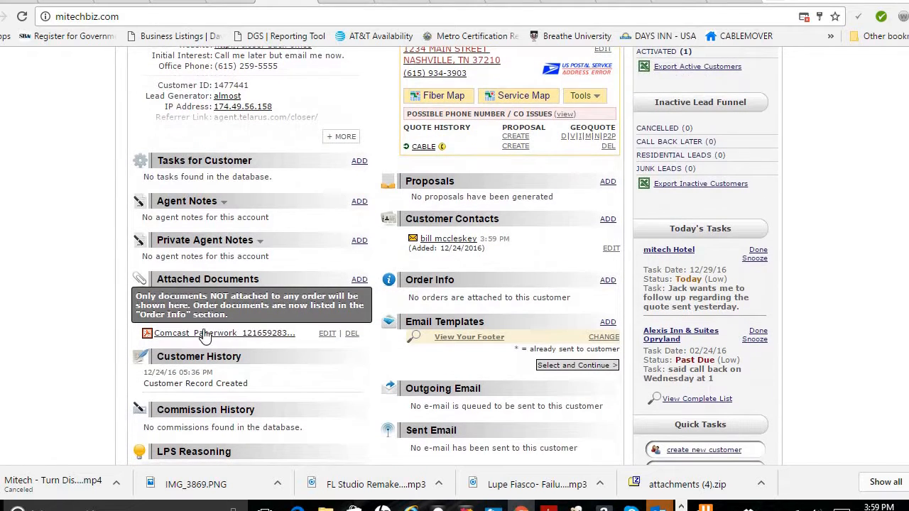
{"action": "left_click", "coordinate": [200, 337]}
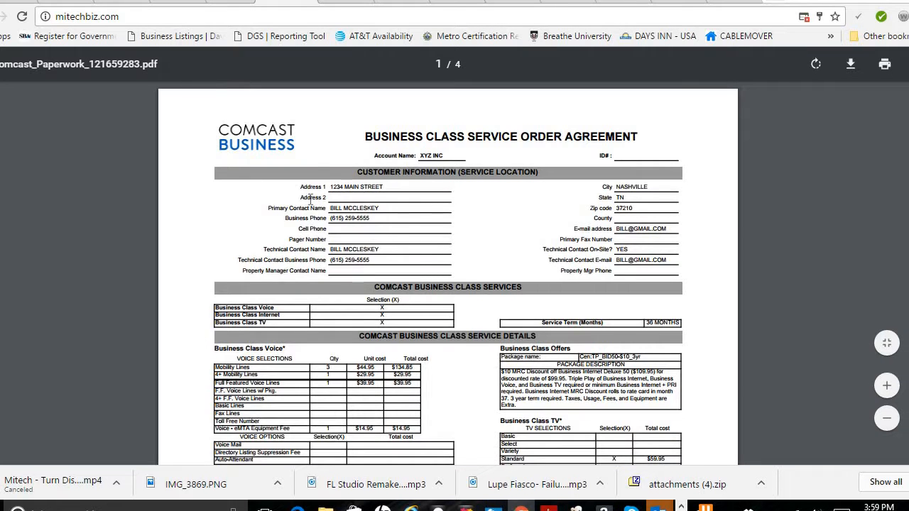
Scroll through all four pages of the generated service order agreement and letter of agency to review them.
{"action": "scroll", "coordinate": [448, 274], "scroll_direction": "down", "scroll_amount": 1}
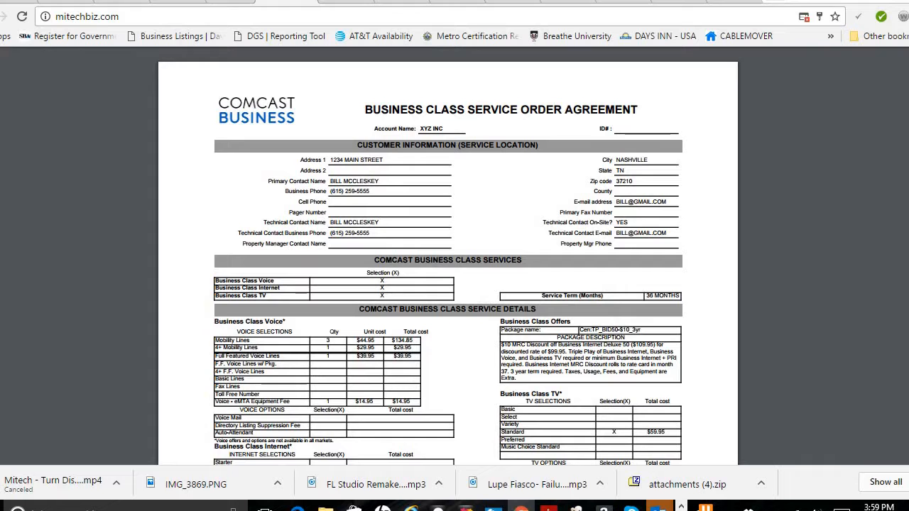
{"action": "scroll", "coordinate": [447, 274], "scroll_direction": "down", "scroll_amount": 2}
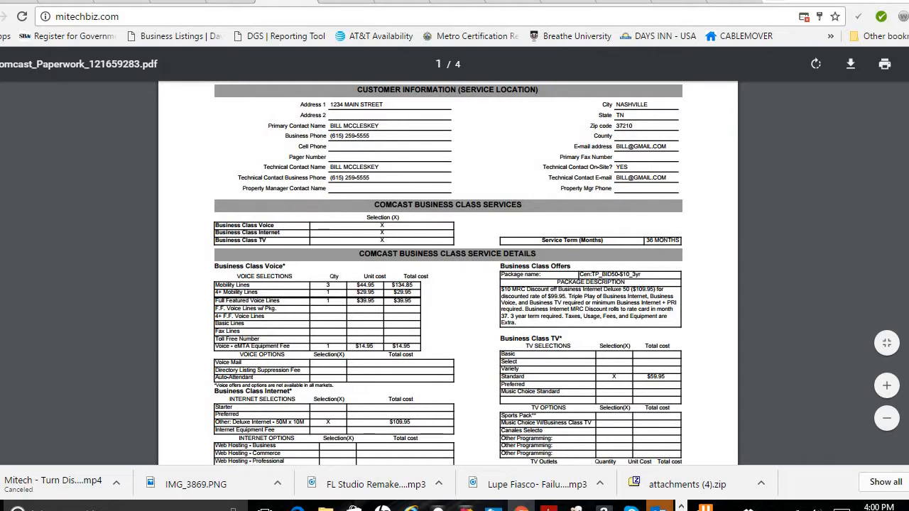
{"action": "scroll", "coordinate": [447, 273], "scroll_direction": "down", "scroll_amount": 2}
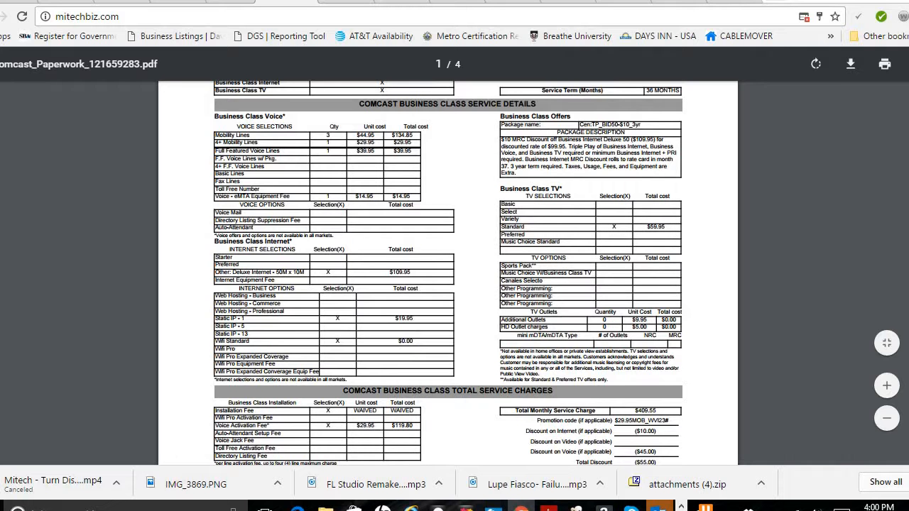
{"action": "scroll", "coordinate": [667, 323], "scroll_direction": "down", "scroll_amount": 5}
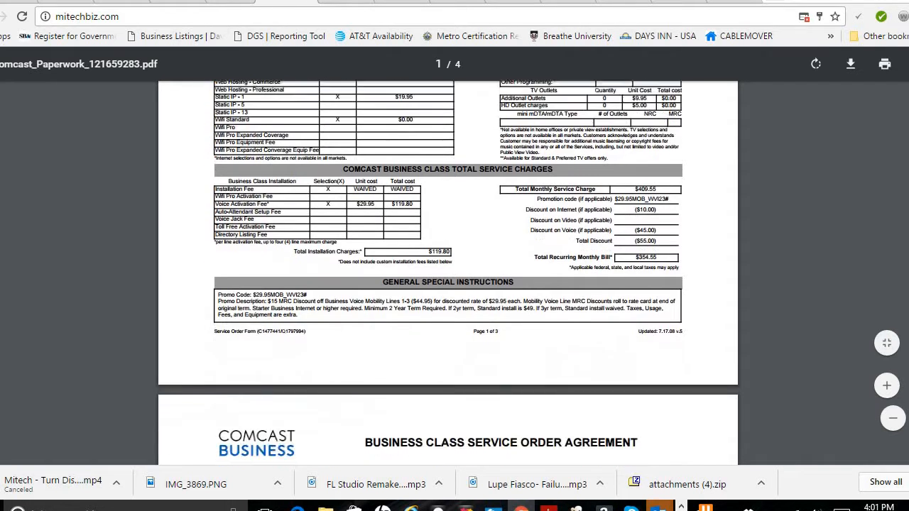
{"action": "scroll", "coordinate": [454, 256], "scroll_direction": "up", "scroll_amount": 1}
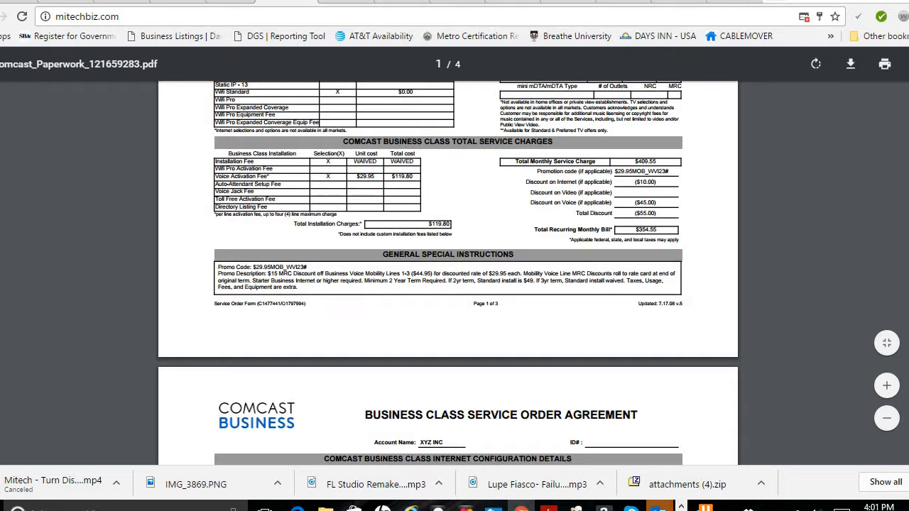
{"action": "scroll", "coordinate": [448, 255], "scroll_direction": "up", "scroll_amount": 4}
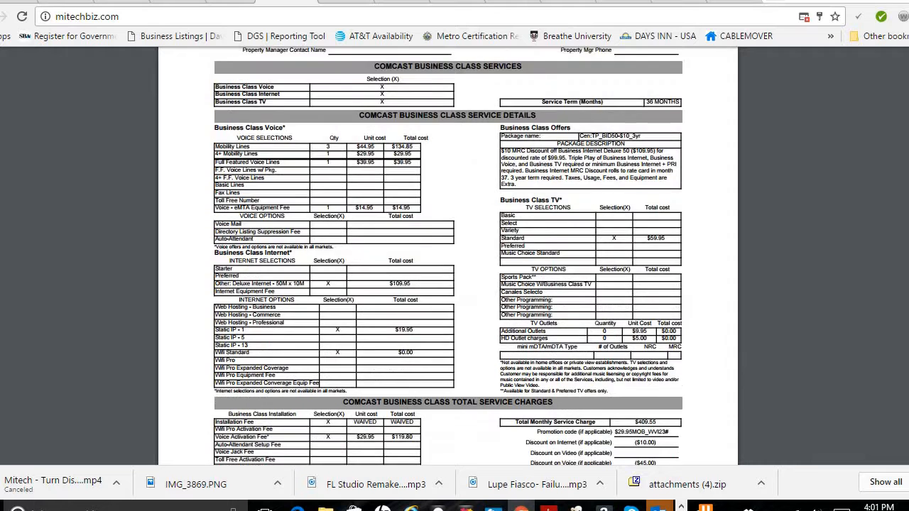
{"action": "scroll", "coordinate": [448, 256], "scroll_direction": "down", "scroll_amount": 2}
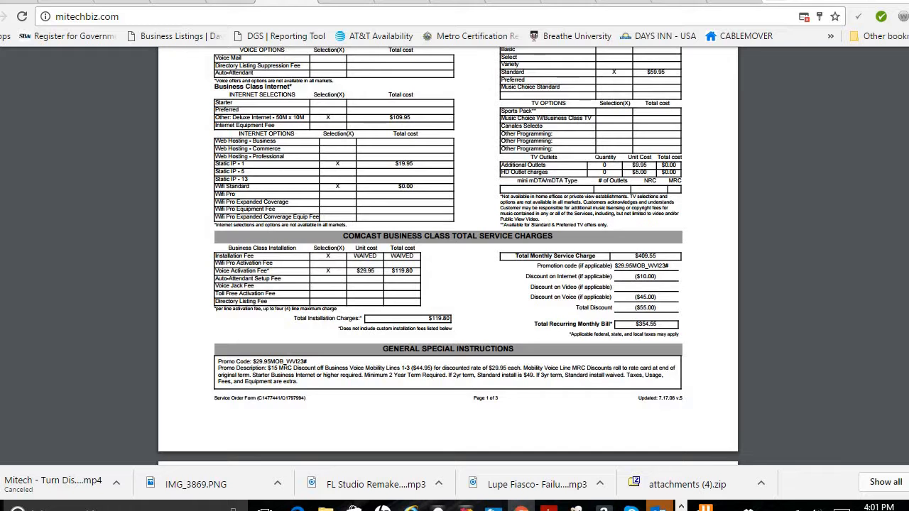
{"action": "scroll", "coordinate": [447, 255], "scroll_direction": "down", "scroll_amount": 5}
{"action": "scroll", "coordinate": [448, 256], "scroll_direction": "down", "scroll_amount": 3}
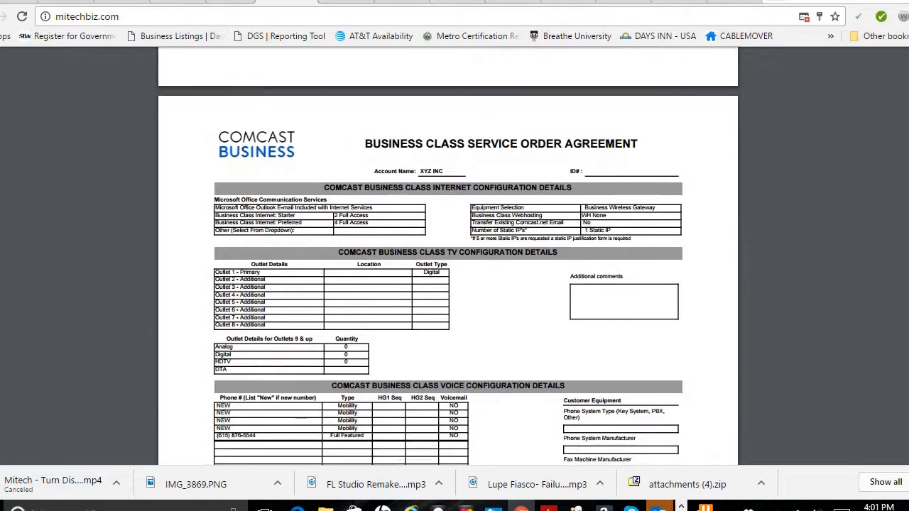
{"action": "scroll", "coordinate": [447, 256], "scroll_direction": "down", "scroll_amount": 1}
{"action": "scroll", "coordinate": [448, 256], "scroll_direction": "down", "scroll_amount": 1}
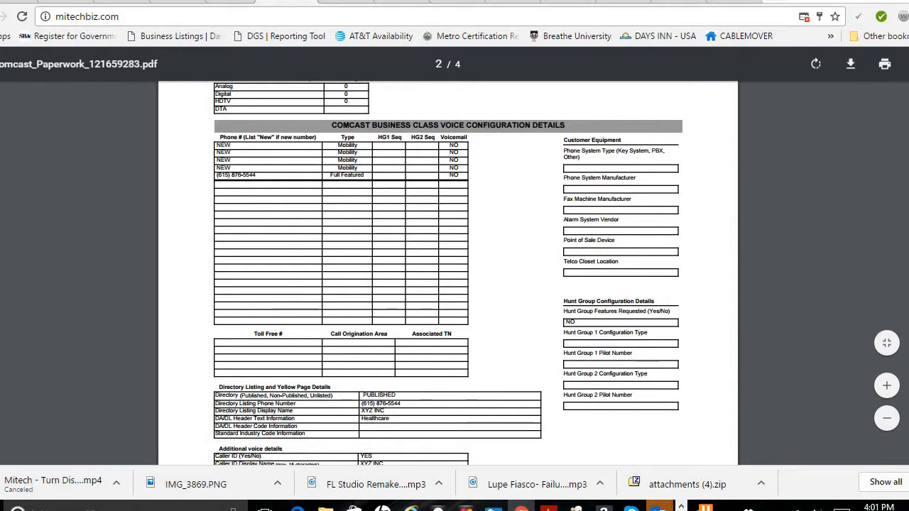
{"action": "scroll", "coordinate": [447, 255], "scroll_direction": "down", "scroll_amount": 4}
{"action": "scroll", "coordinate": [448, 256], "scroll_direction": "down", "scroll_amount": 5}
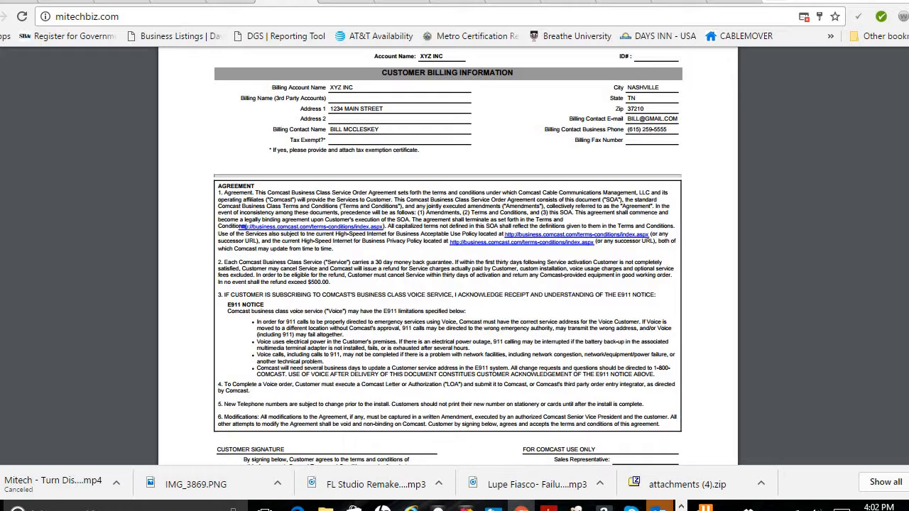
{"action": "scroll", "coordinate": [447, 256], "scroll_direction": "down", "scroll_amount": 3}
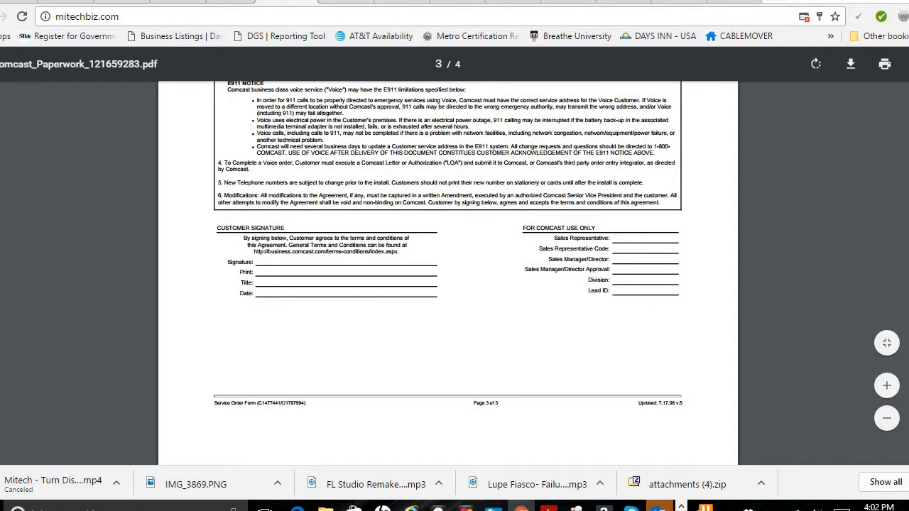
{"action": "scroll", "coordinate": [448, 273], "scroll_direction": "down", "scroll_amount": 4}
{"action": "scroll", "coordinate": [448, 284], "scroll_direction": "down", "scroll_amount": 1}
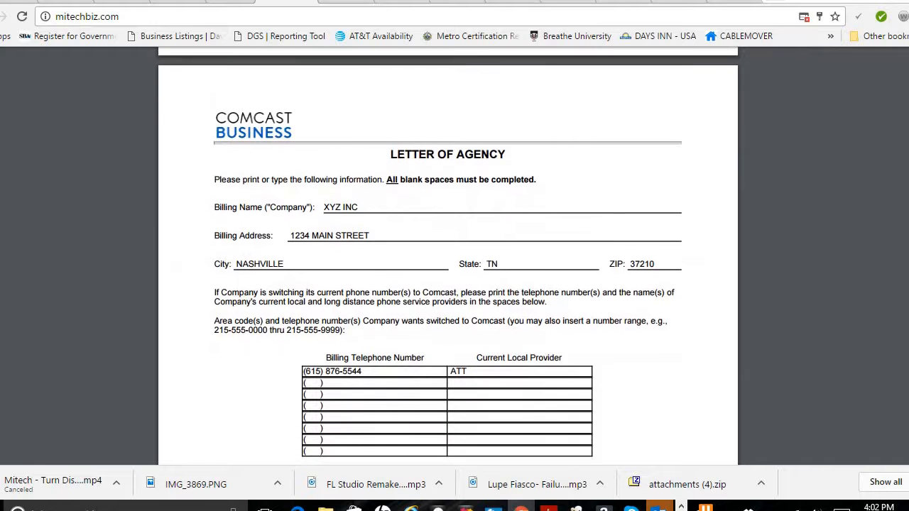
{"action": "scroll", "coordinate": [448, 284], "scroll_direction": "down", "scroll_amount": 1}
{"action": "scroll", "coordinate": [777, 334], "scroll_direction": "down", "scroll_amount": 2}
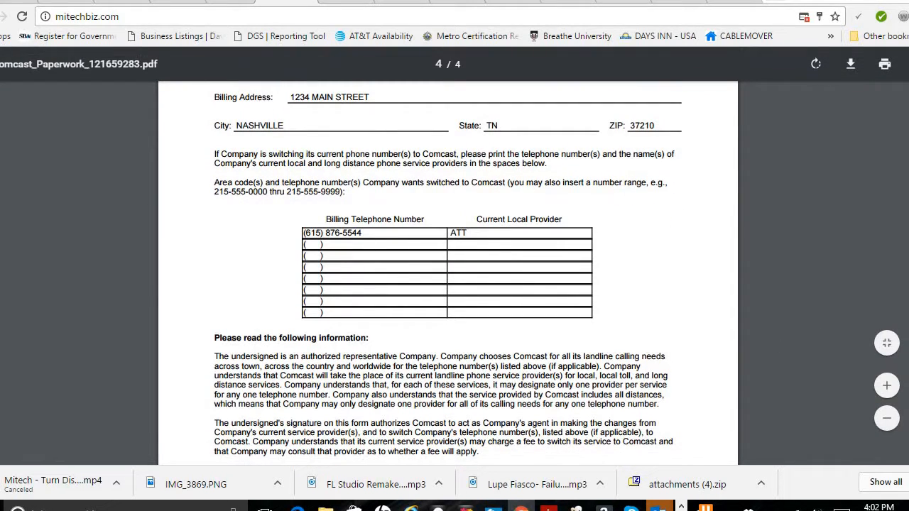
{"action": "scroll", "coordinate": [493, 353], "scroll_direction": "down", "scroll_amount": 3}
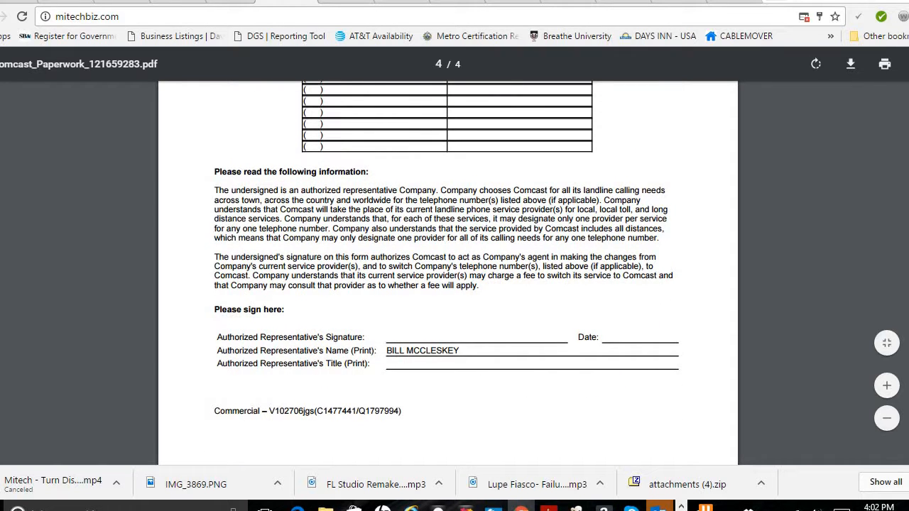
{"action": "scroll", "coordinate": [447, 273], "scroll_direction": "up", "scroll_amount": 15}
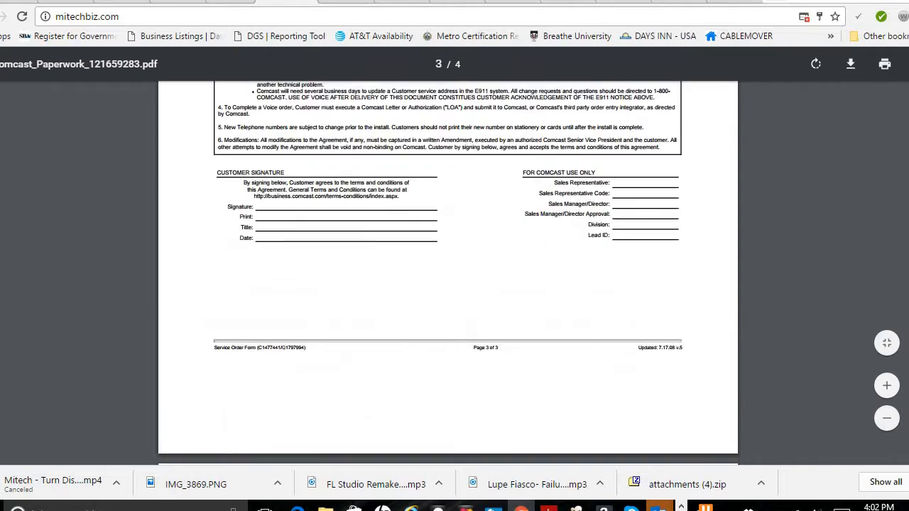
{"action": "scroll", "coordinate": [448, 274], "scroll_direction": "down", "scroll_amount": 12}
{"action": "scroll", "coordinate": [447, 274], "scroll_direction": "up", "scroll_amount": 10}
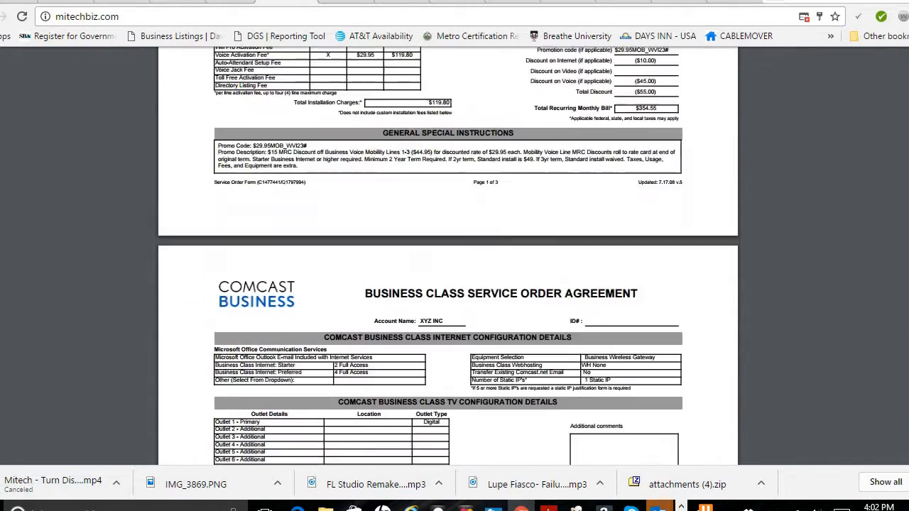
{"action": "scroll", "coordinate": [448, 273], "scroll_direction": "up", "scroll_amount": 2}
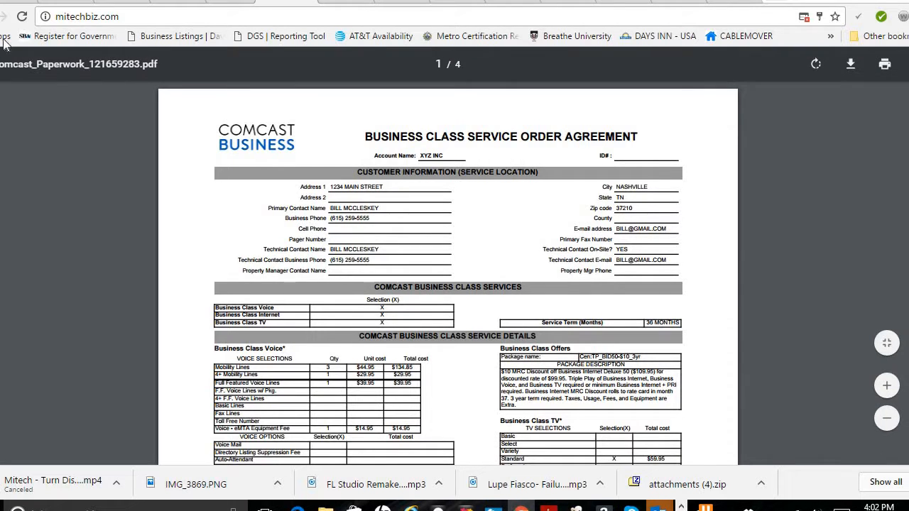
Return to the customer record and open the form to add a new order for xyz inc.
{"action": "key", "text": "alt+Left"}
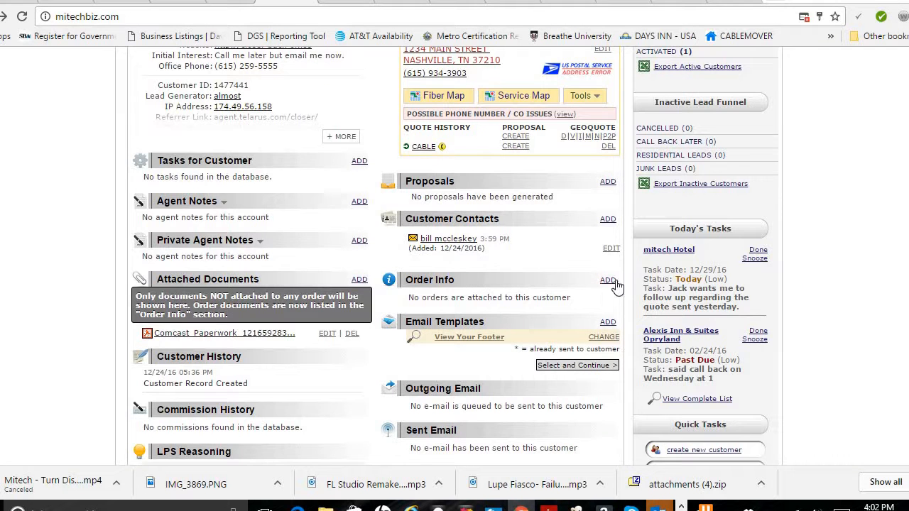
{"action": "left_click", "coordinate": [608, 281]}
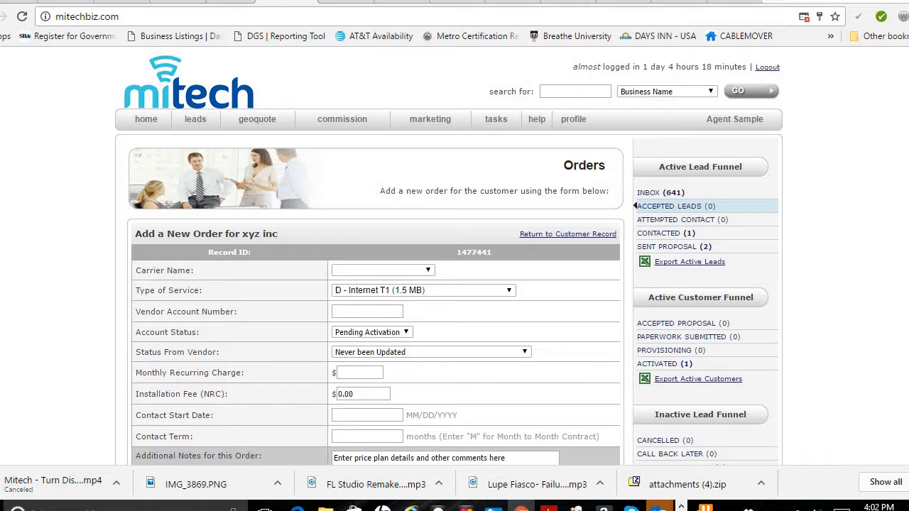
{"action": "scroll", "coordinate": [554, 313], "scroll_direction": "down", "scroll_amount": 3}
{"action": "scroll", "coordinate": [554, 312], "scroll_direction": "up", "scroll_amount": 3}
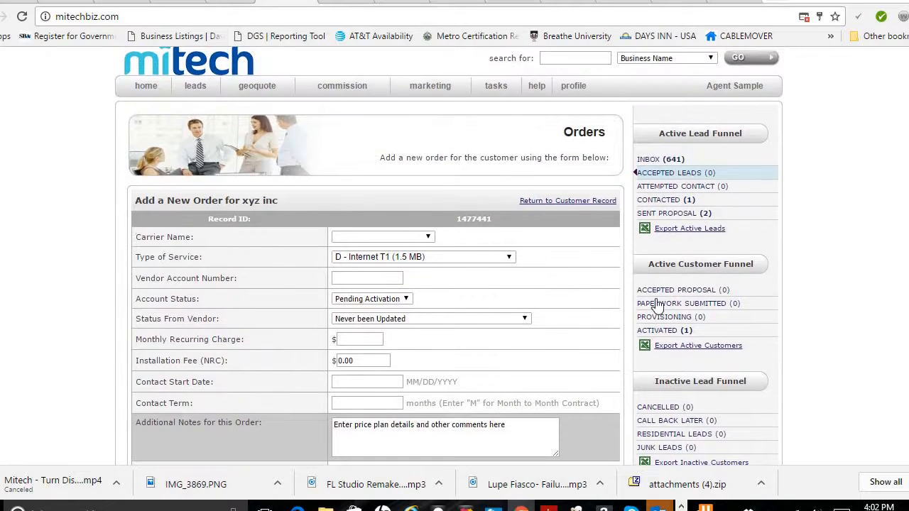